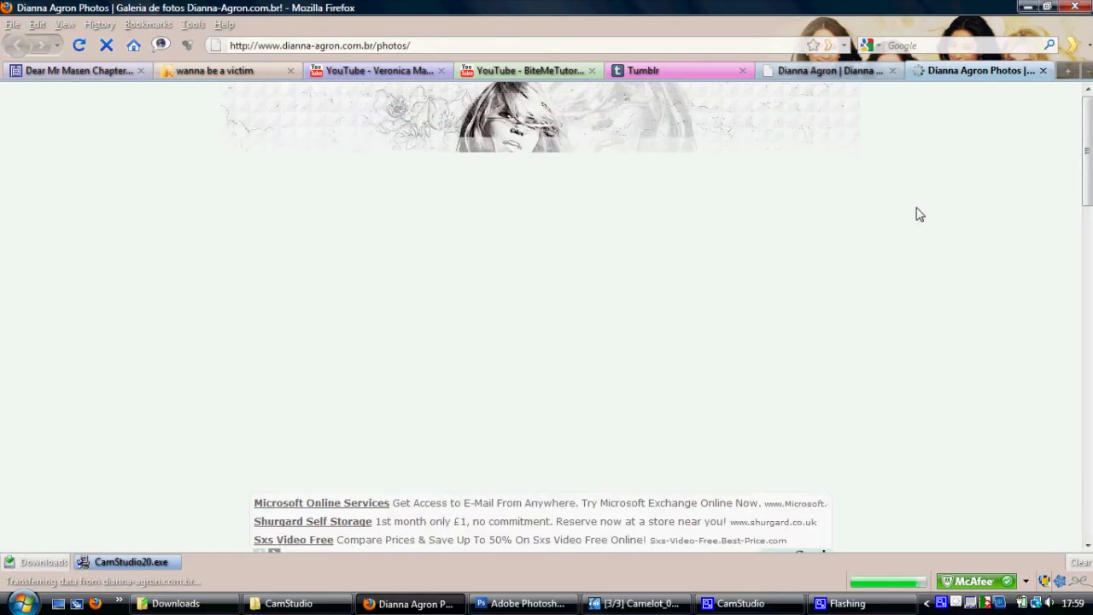
scroll(491, 306, "down", 10)
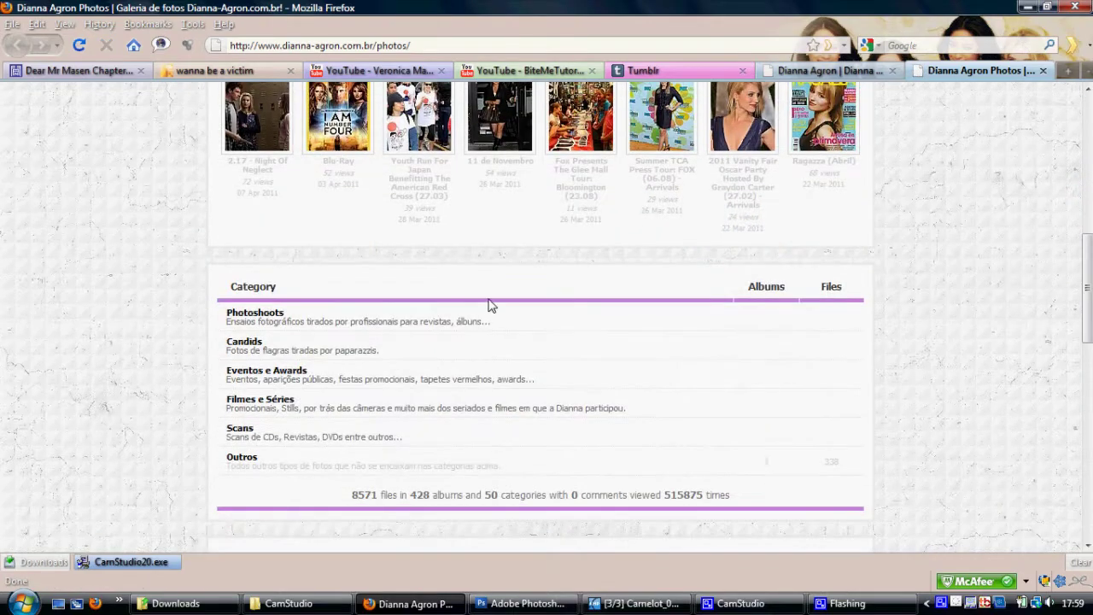
scroll(474, 273, "down", 10)
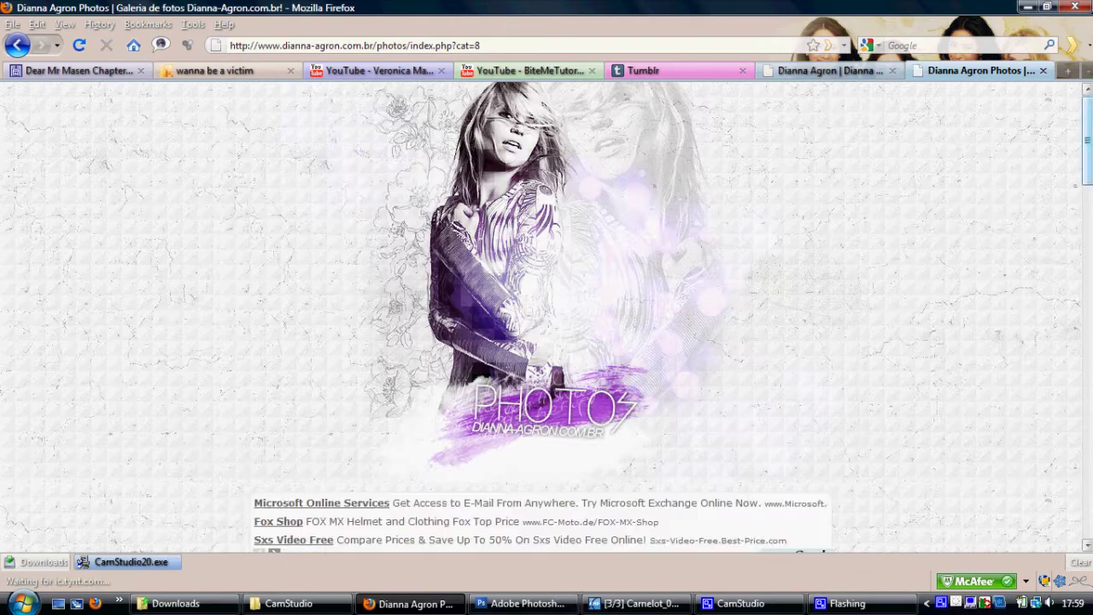
scroll(333, 295, "down", 5)
scroll(547, 317, "down", 4)
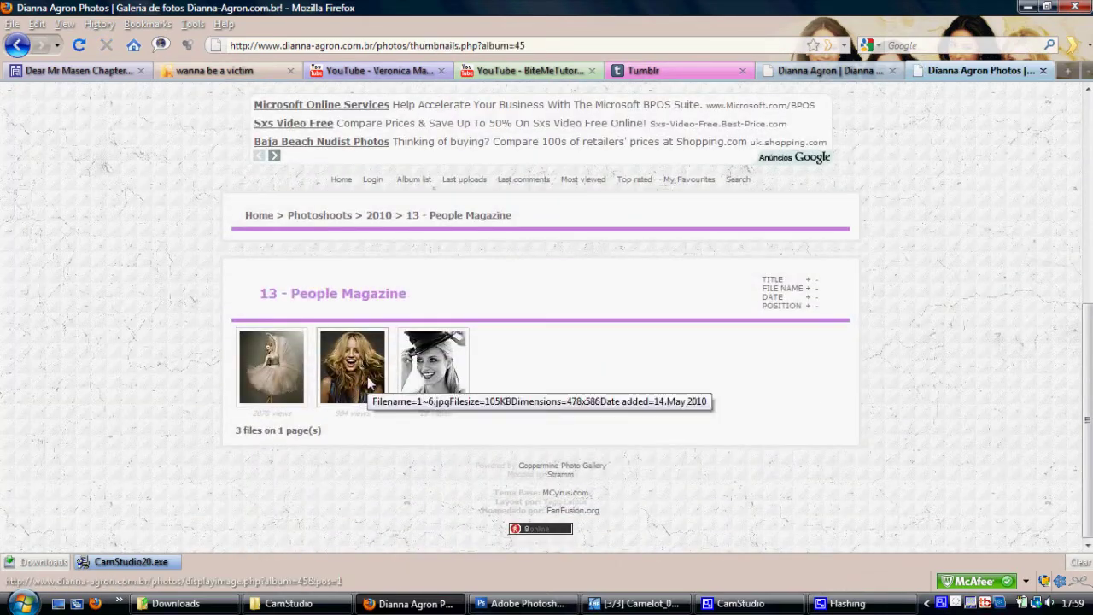
Open the laughing People Magazine photo at full size and bring up its context menu.
left_click(367, 383)
scroll(410, 380, "down", 5)
left_click(596, 342)
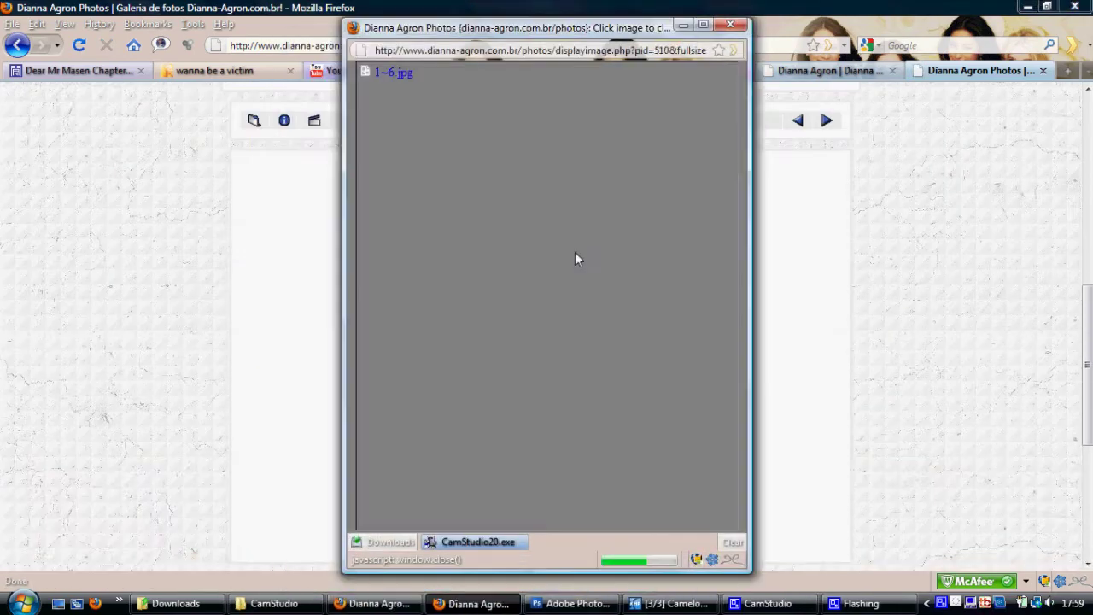
right_click(575, 252)
Copy the full-size laughing photo and create a new blank Photoshop document.
left_click(598, 283)
left_click(521, 603)
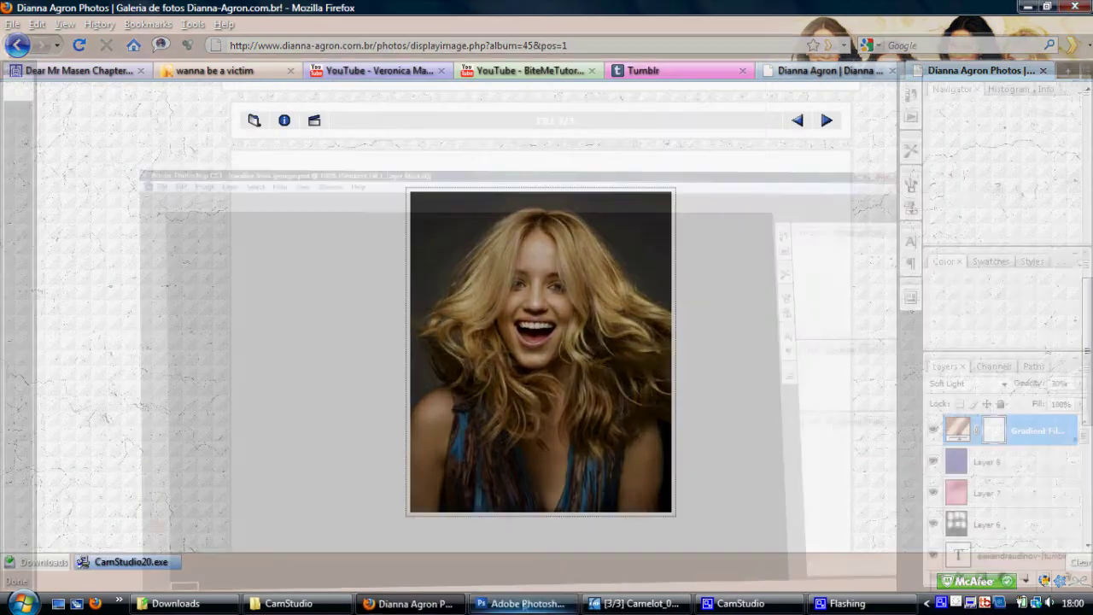
left_click(410, 77)
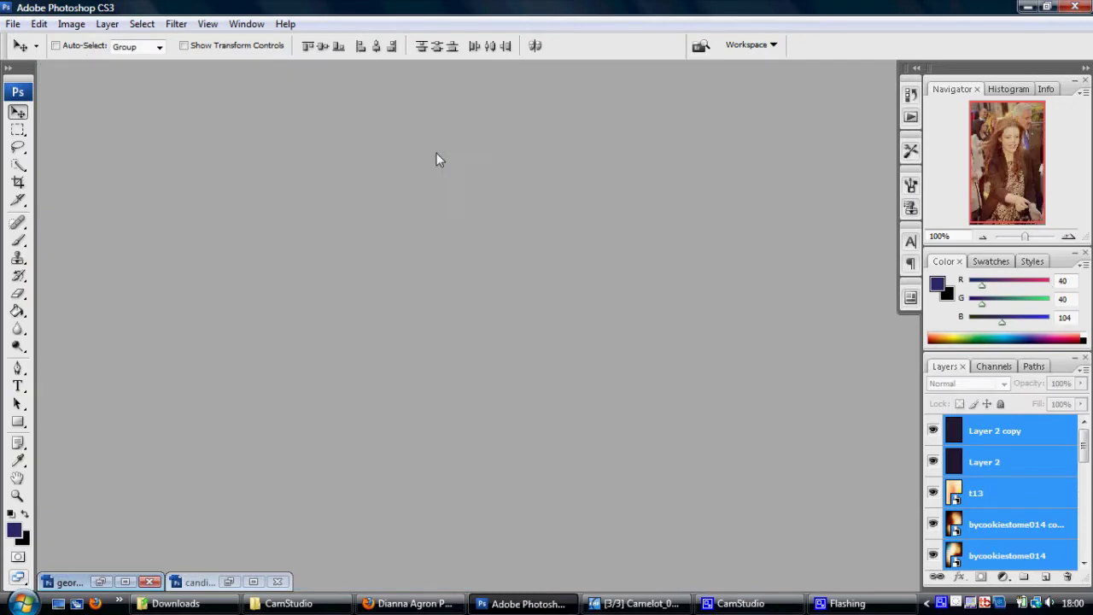
key("ctrl+n")
key("Tab")
key("Tab")
left_click(708, 142)
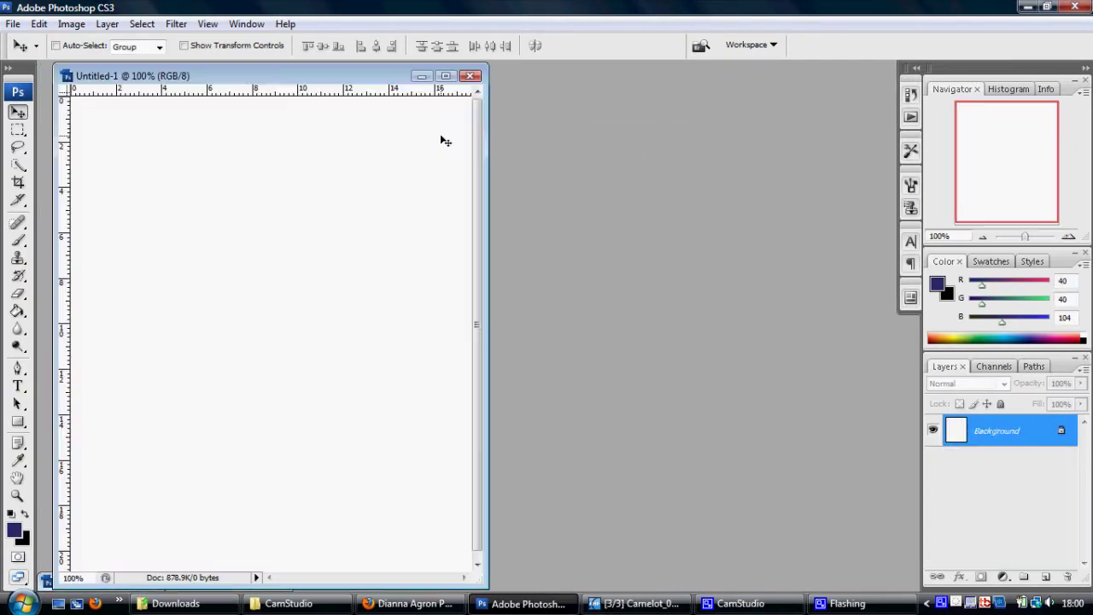
Fill the new canvas with black and paste the laughing photo onto it.
left_click(18, 311)
left_click(358, 325)
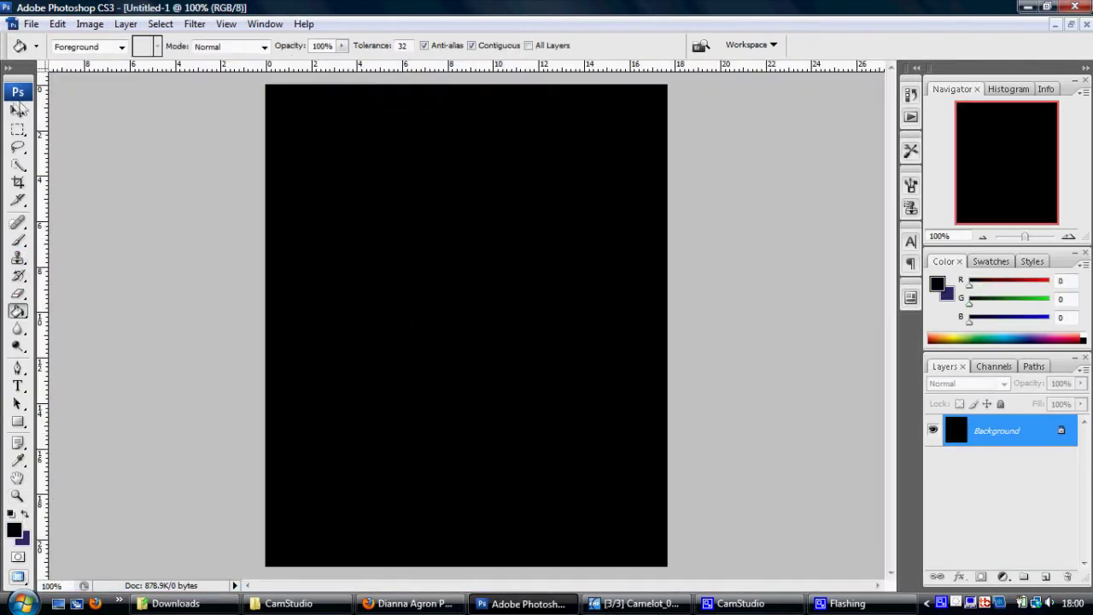
key("v")
key("ctrl+v")
Scale the colour photo to about 34%, place it top-left, and apply Sharpen Edges.
left_click(89, 24)
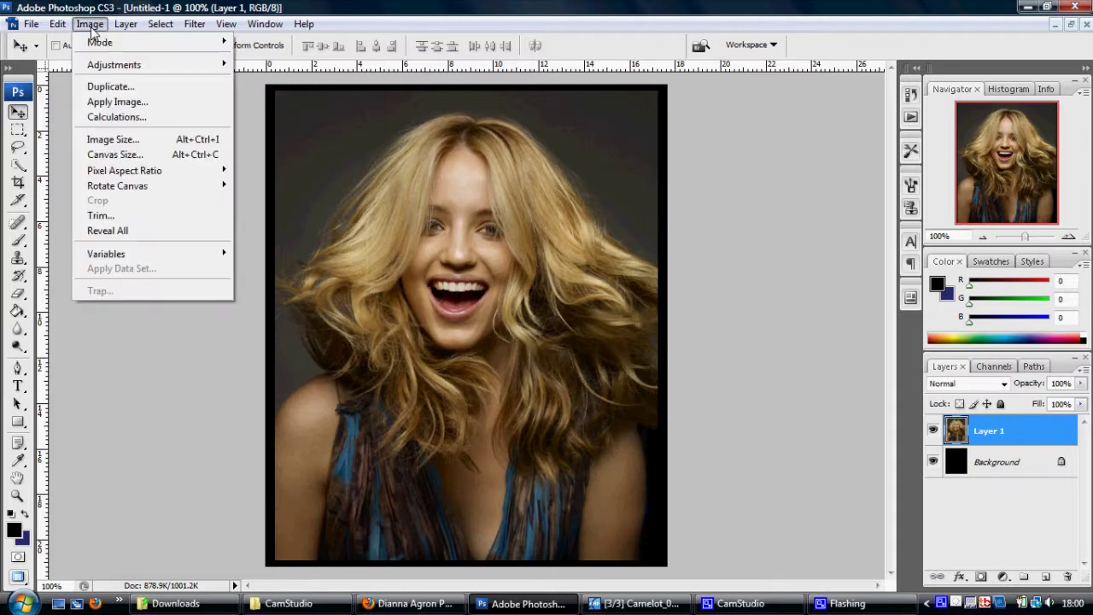
left_click(171, 290)
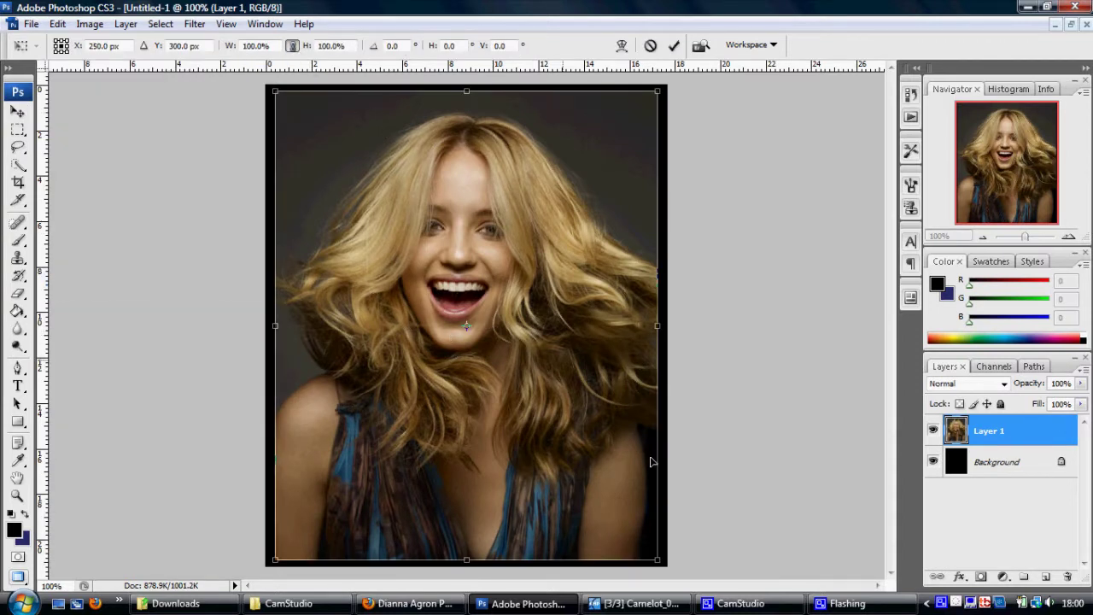
left_click_drag(657, 559, 391, 235)
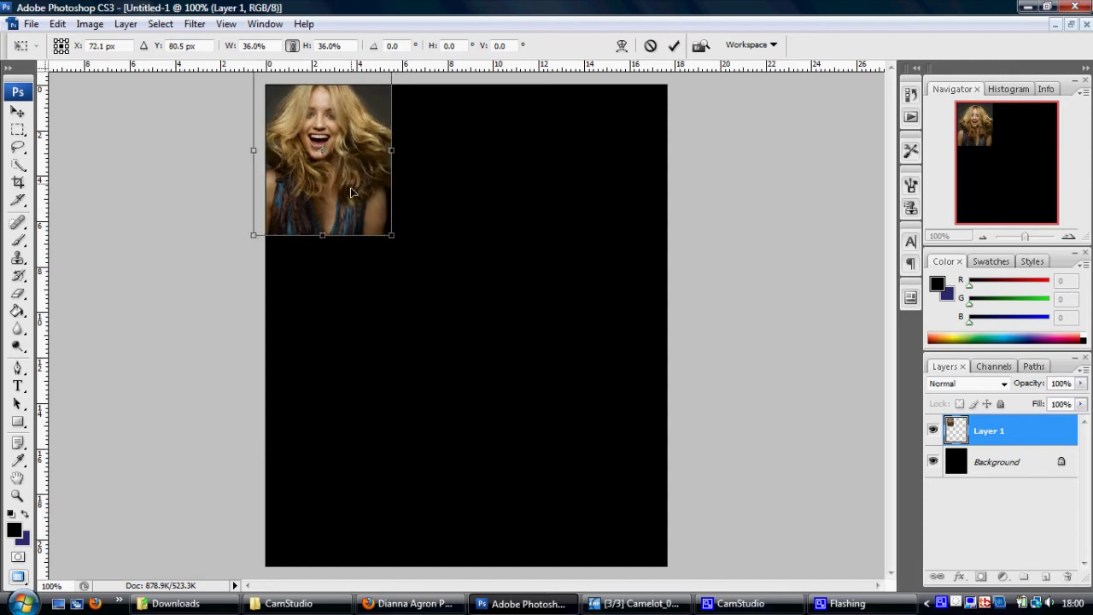
left_click_drag(351, 192, 362, 213)
left_click_drag(403, 256, 395, 244)
left_click(674, 46)
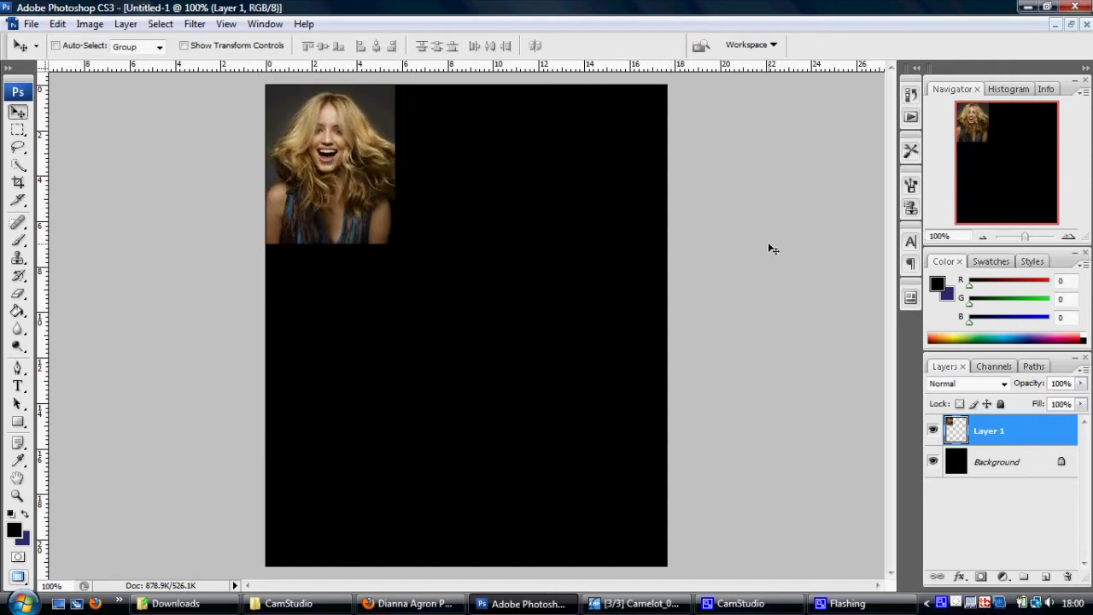
left_click(196, 23)
mouse_move(212, 277)
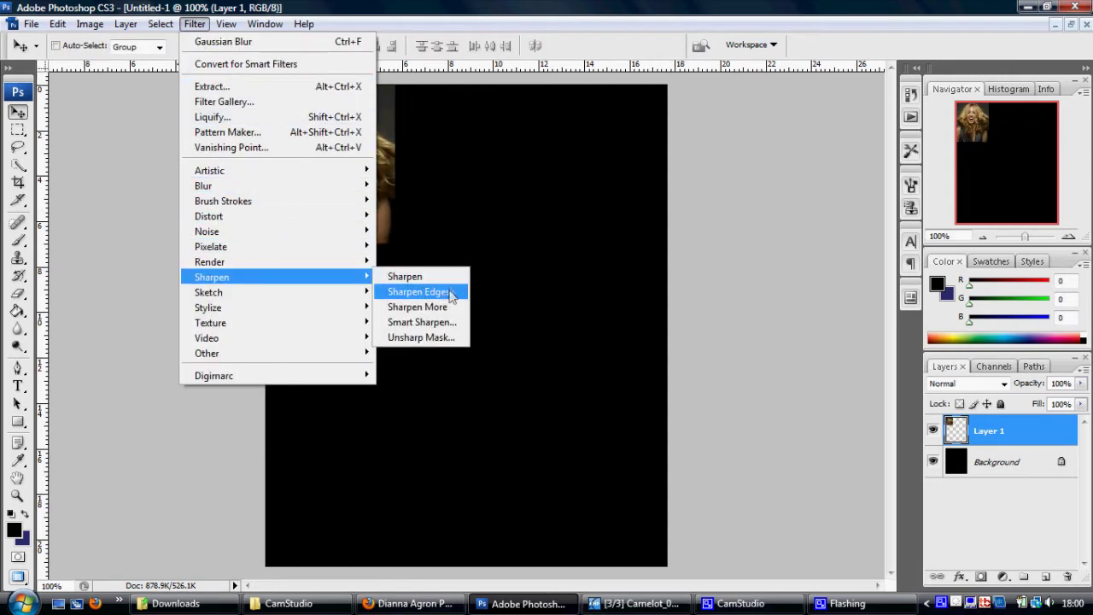
left_click(448, 286)
Copy the full-size black-and-white hat photo from the next gallery image.
left_click(458, 608)
left_click(826, 121)
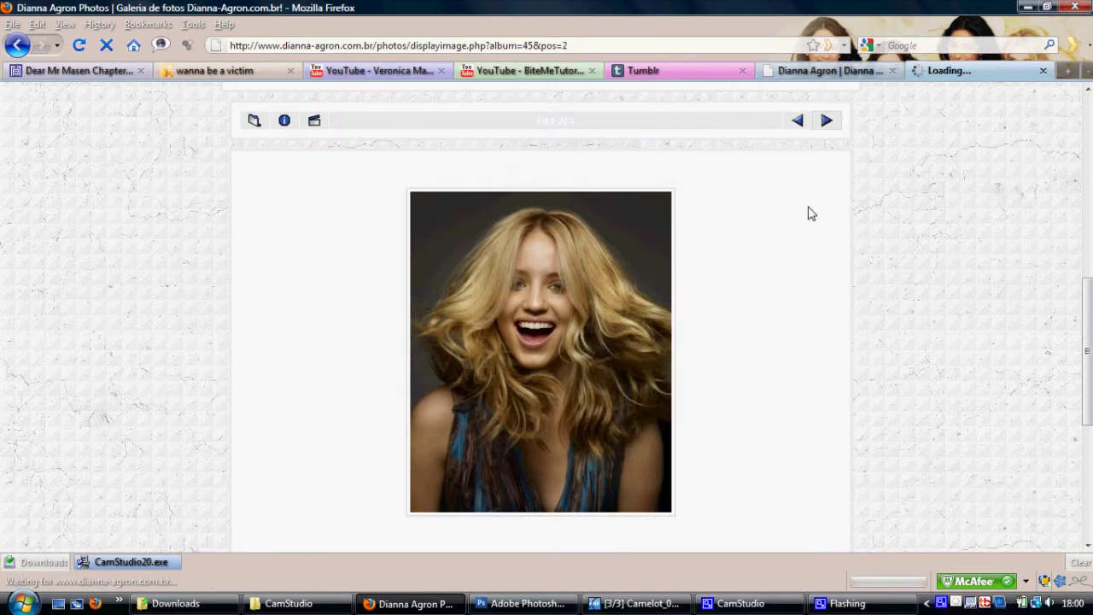
left_click(576, 209)
right_click(573, 242)
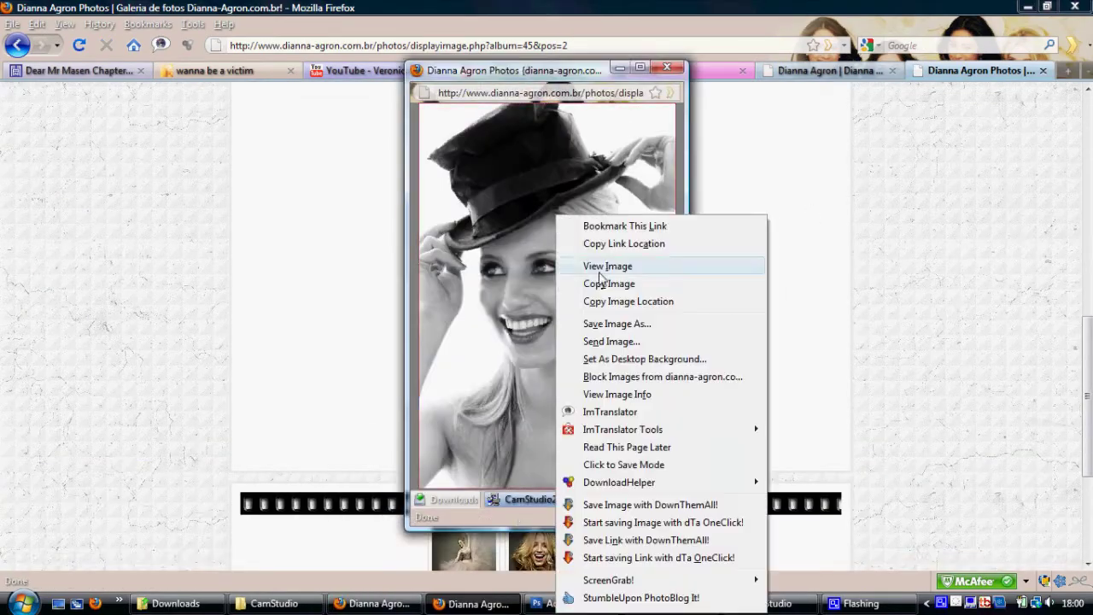
left_click(598, 283)
Paste the hat photo, scale it to about 40%, and align it beside the colour photo.
key("alt+Tab")
key("ctrl+v")
key("ctrl+t")
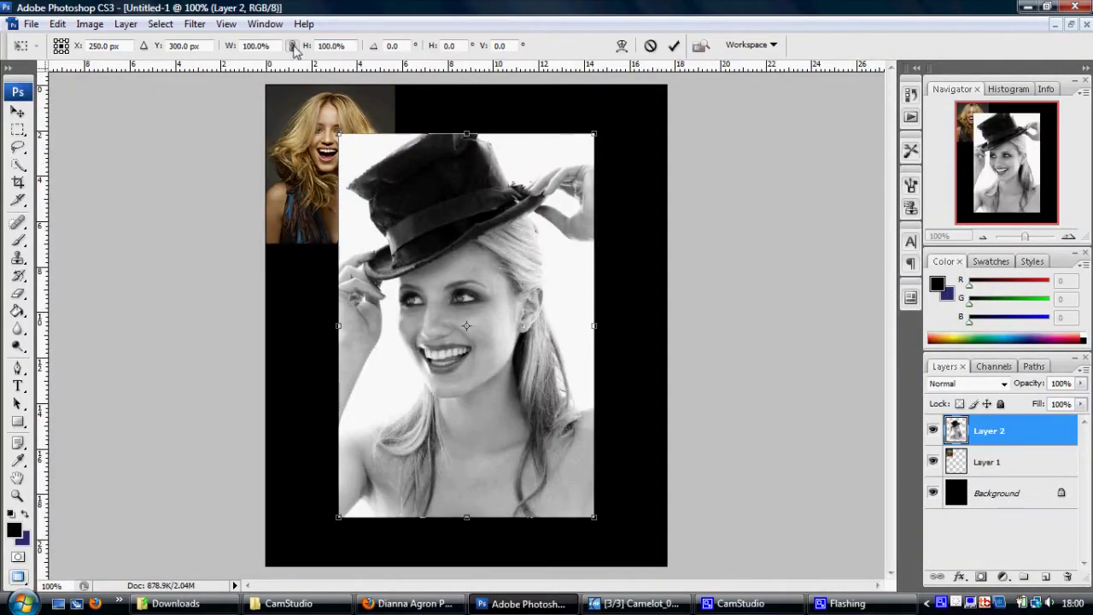
left_click_drag(433, 251, 461, 198)
mouse_move(628, 461)
left_mouse_down()
mouse_move(513, 233)
mouse_move(498, 228)
left_mouse_up()
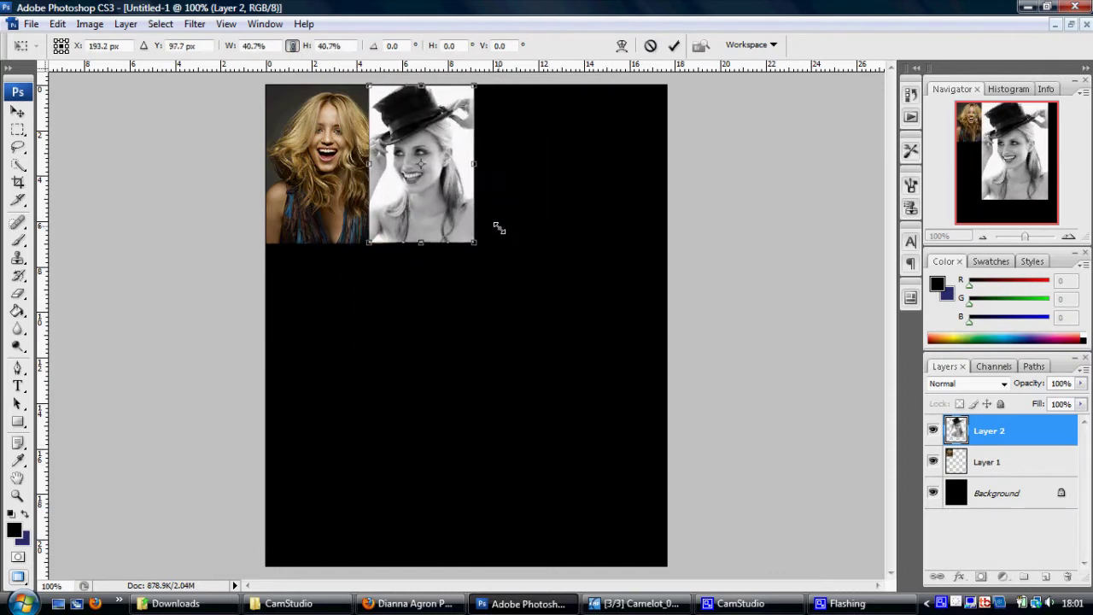
key("Return")
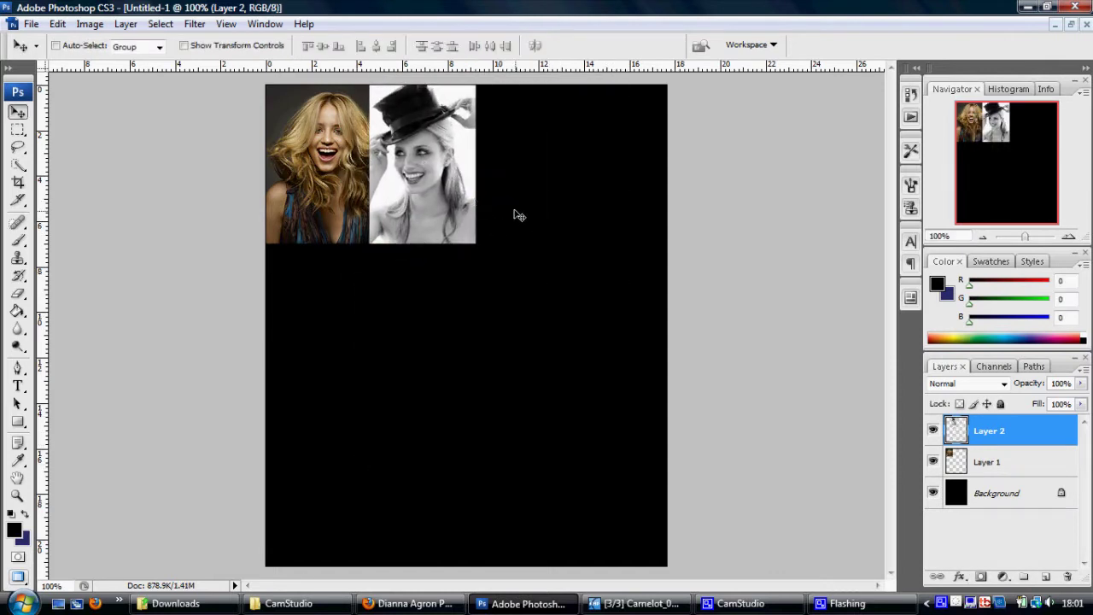
left_click_drag(427, 153, 474, 151)
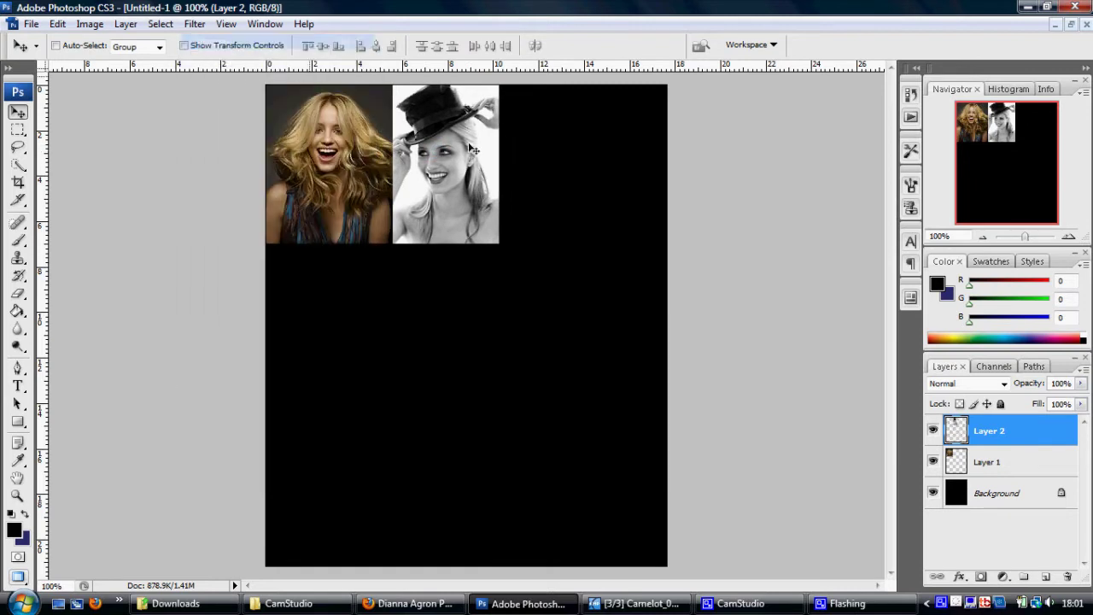
Fill the top row with a colour copy and a hat copy at the right edge.
left_click(986, 461)
key("ctrl+j")
left_click_drag(380, 192, 613, 191)
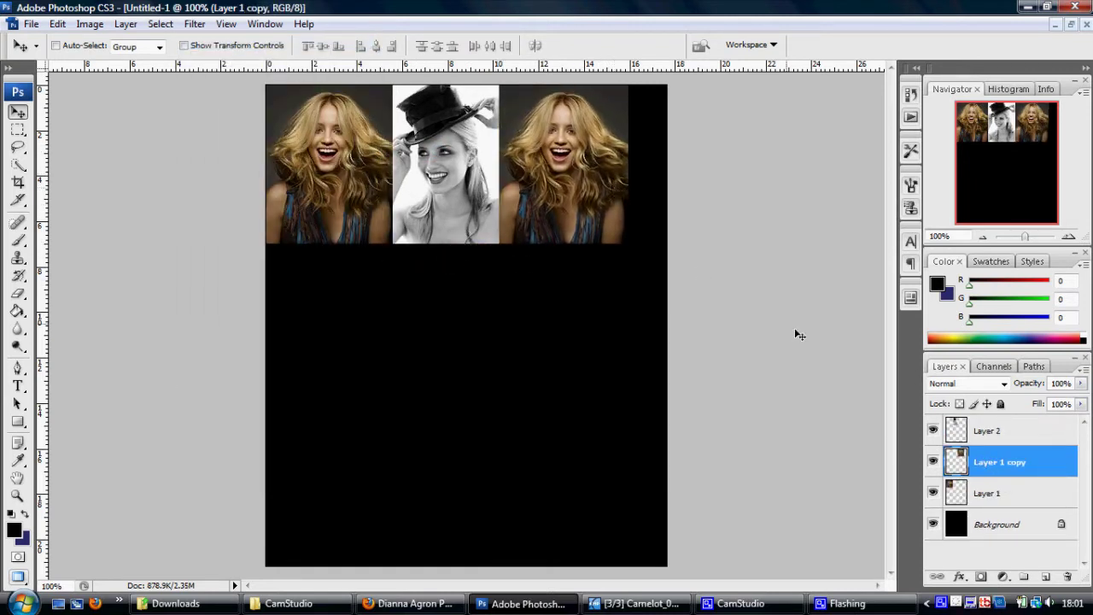
left_click(987, 431)
key("ctrl+j")
mouse_move(502, 183)
left_mouse_down()
mouse_move(708, 164)
mouse_move(290, 328)
left_mouse_up()
key("ctrl+j")
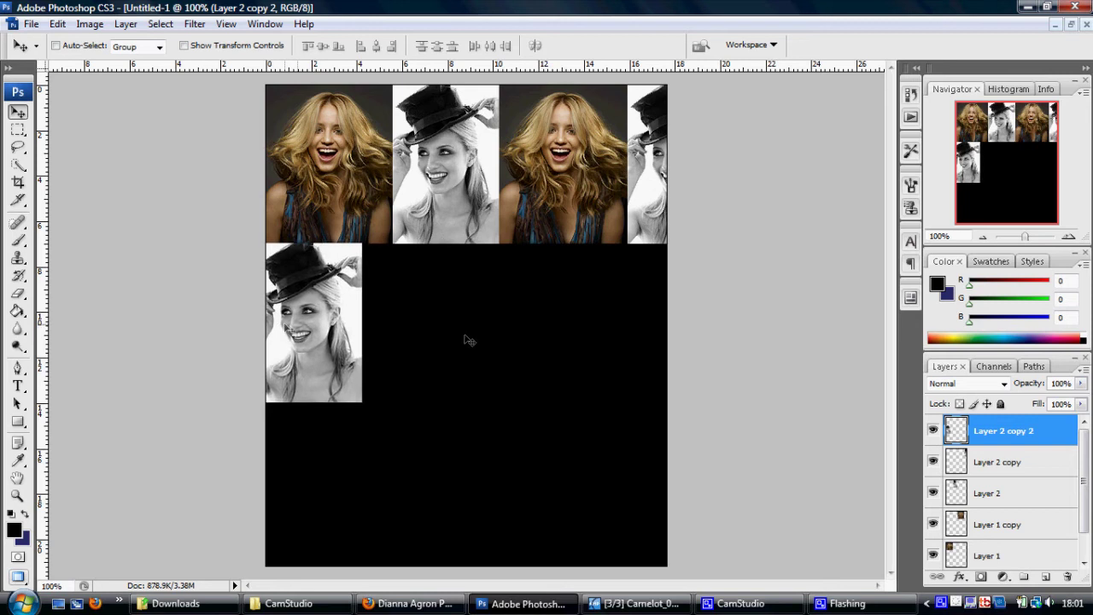
Place a colour copy and a hat copy into the second row.
left_click(997, 524)
key("ctrl+j")
left_click_drag(282, 195, 378, 353)
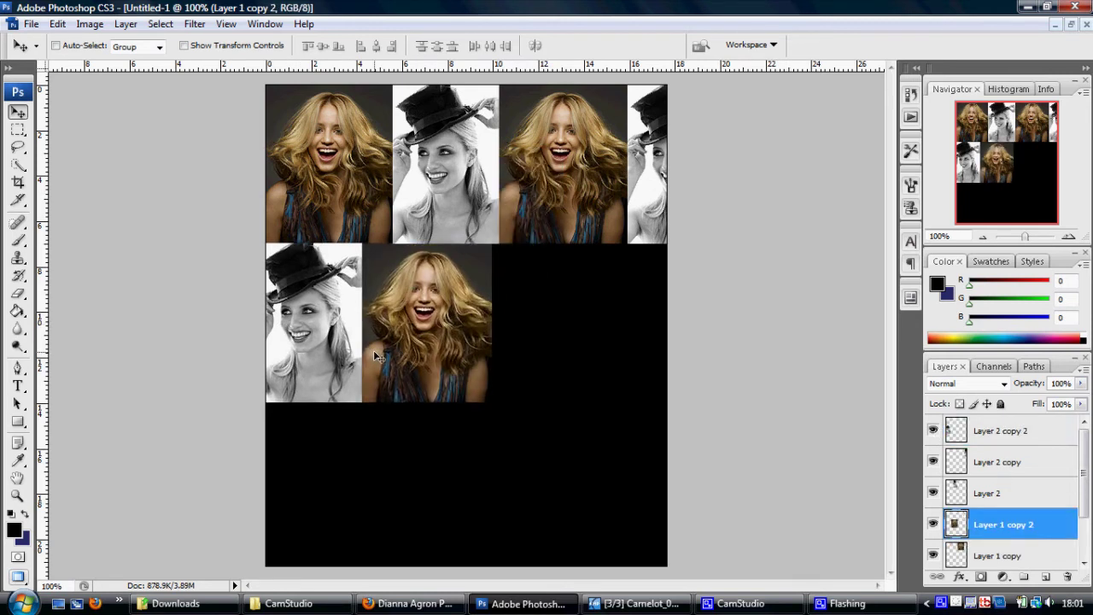
left_click(1005, 462)
key("ctrl+j")
left_click_drag(690, 231, 553, 389)
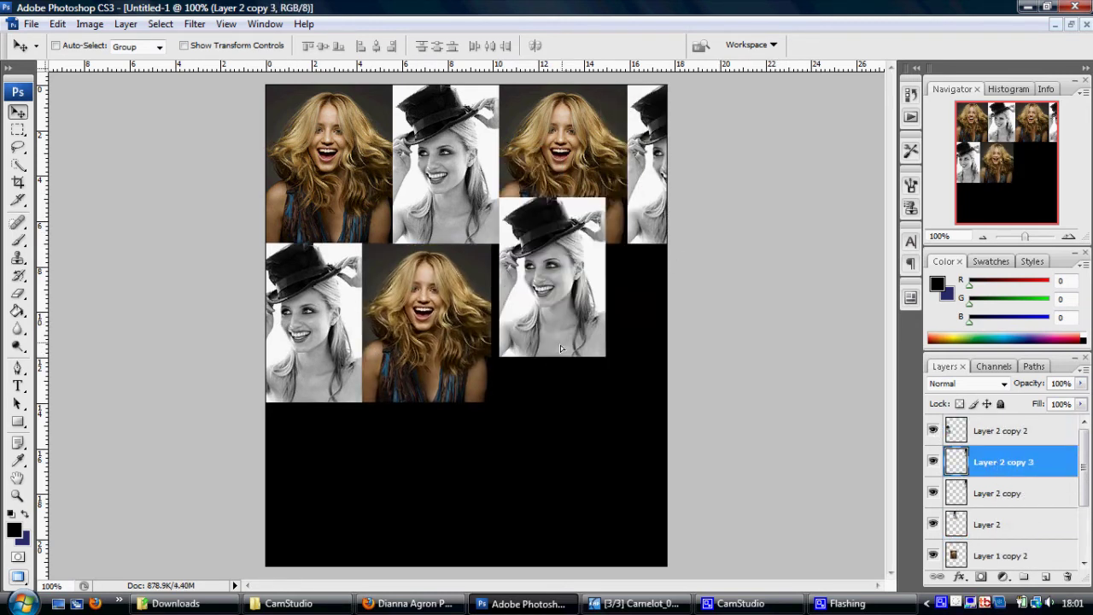
Add a colour copy at the second row's right end and select Layer 2 copy 2.
left_click(1000, 555)
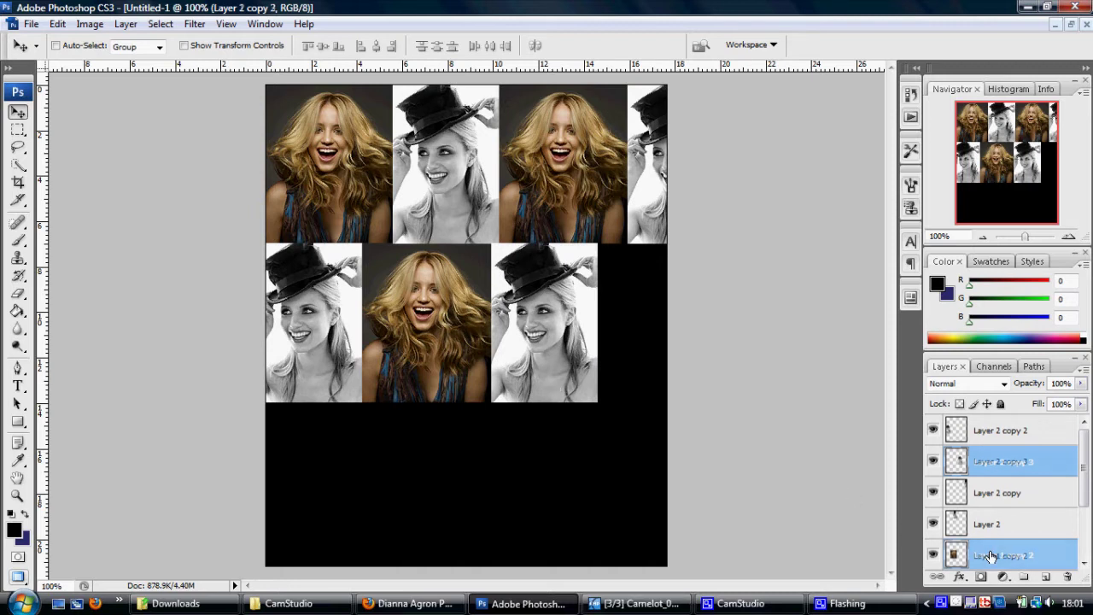
key("ctrl+j")
left_click_drag(476, 317, 711, 317)
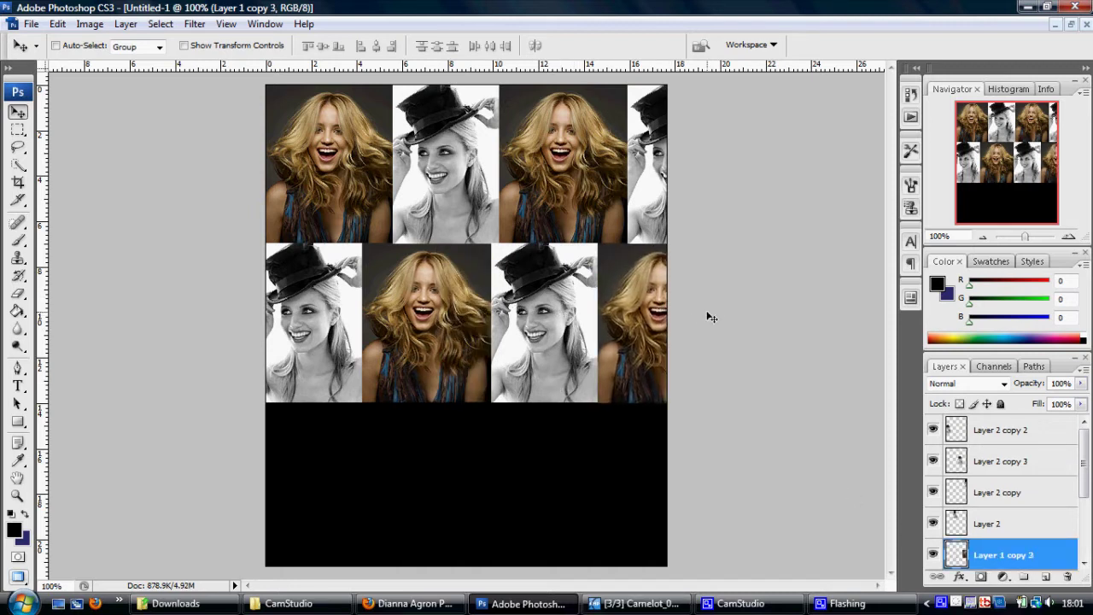
left_click(1031, 433)
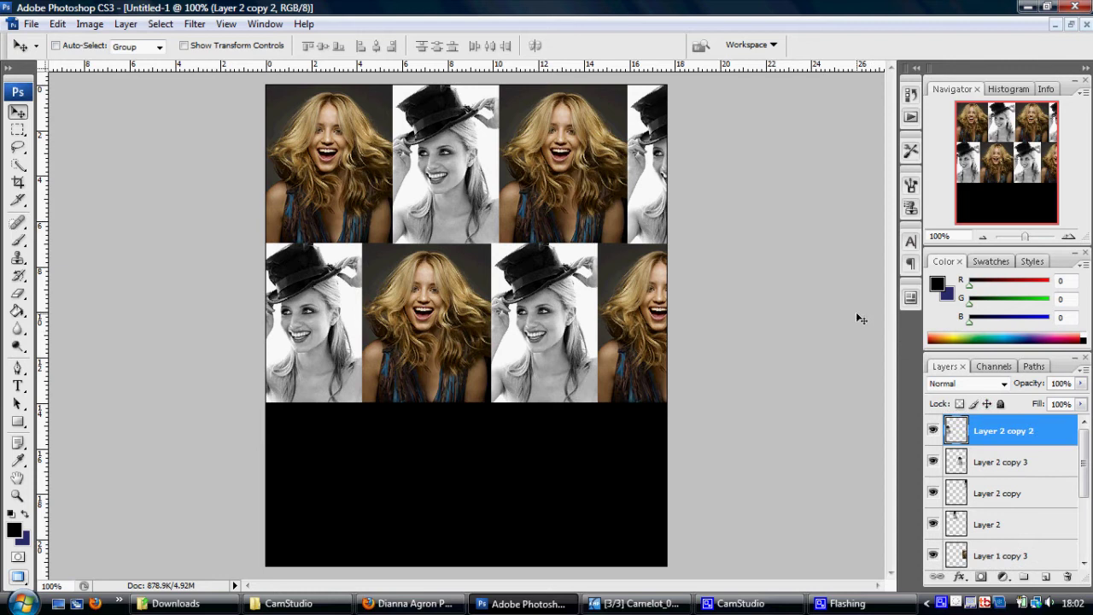
Stamp the visible layers, then darken the lower row's bottom with a soft 168 px black brush.
key("ctrl+shift+alt+e")
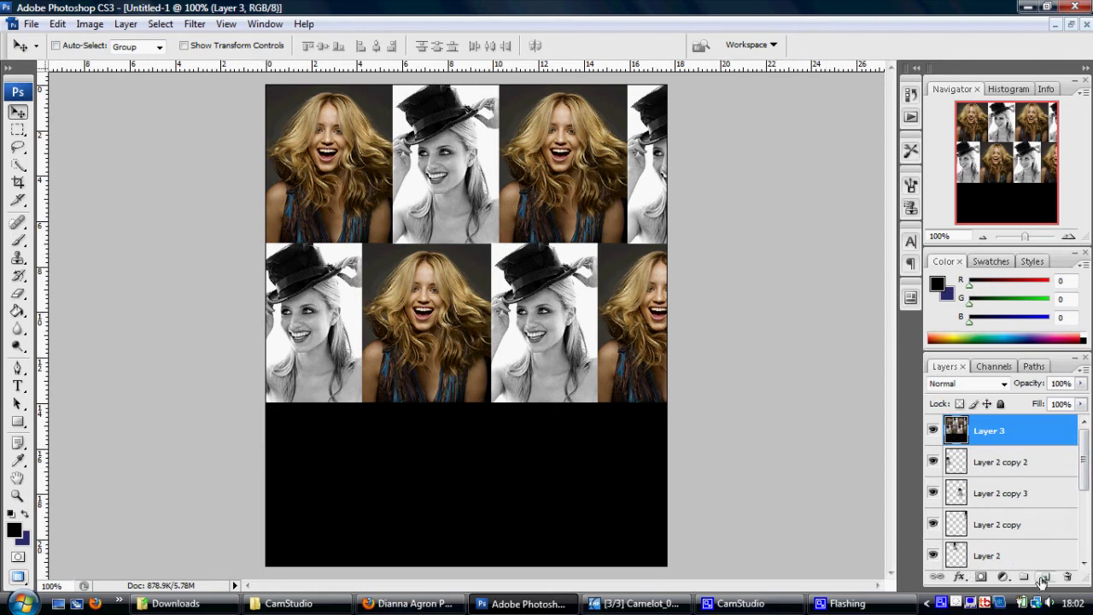
left_click(17, 241)
left_click(105, 46)
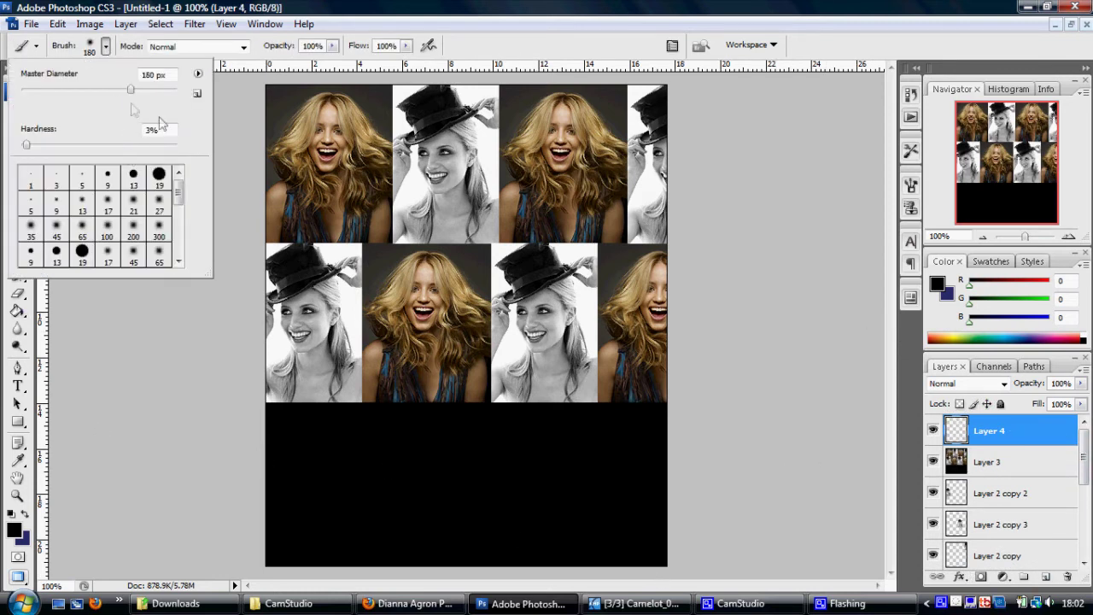
left_click(256, 451)
mouse_move(268, 451)
left_mouse_down()
mouse_move(378, 464)
mouse_move(402, 451)
mouse_move(733, 425)
mouse_move(264, 452)
left_mouse_up()
left_click(17, 111)
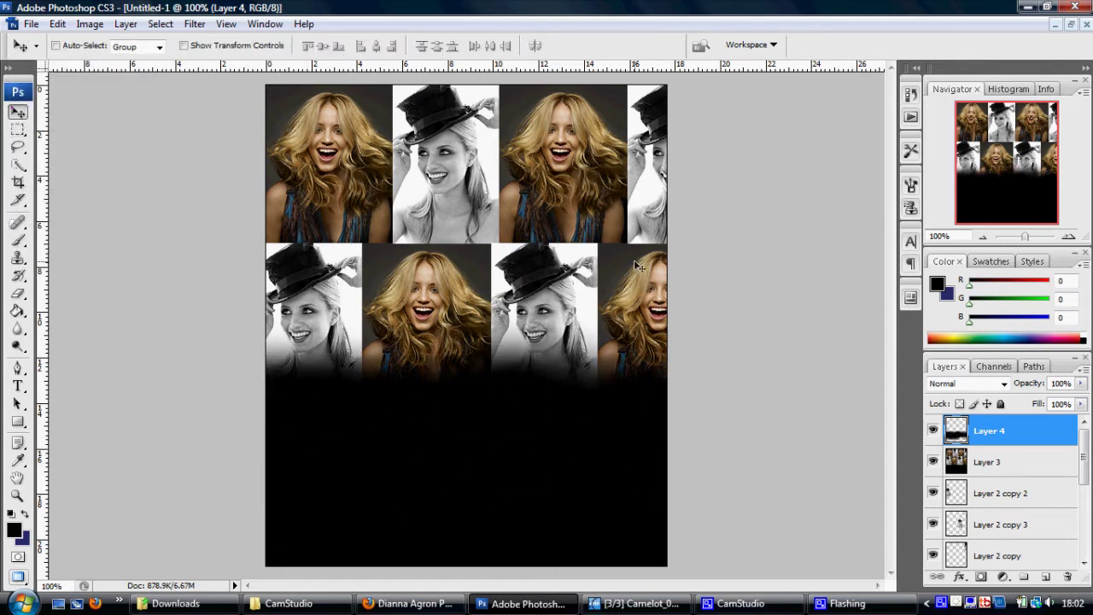
On the merged collage layer, select a seam and try Blur More, dismissing the no-pixels warning.
left_click(993, 461)
left_click(17, 130)
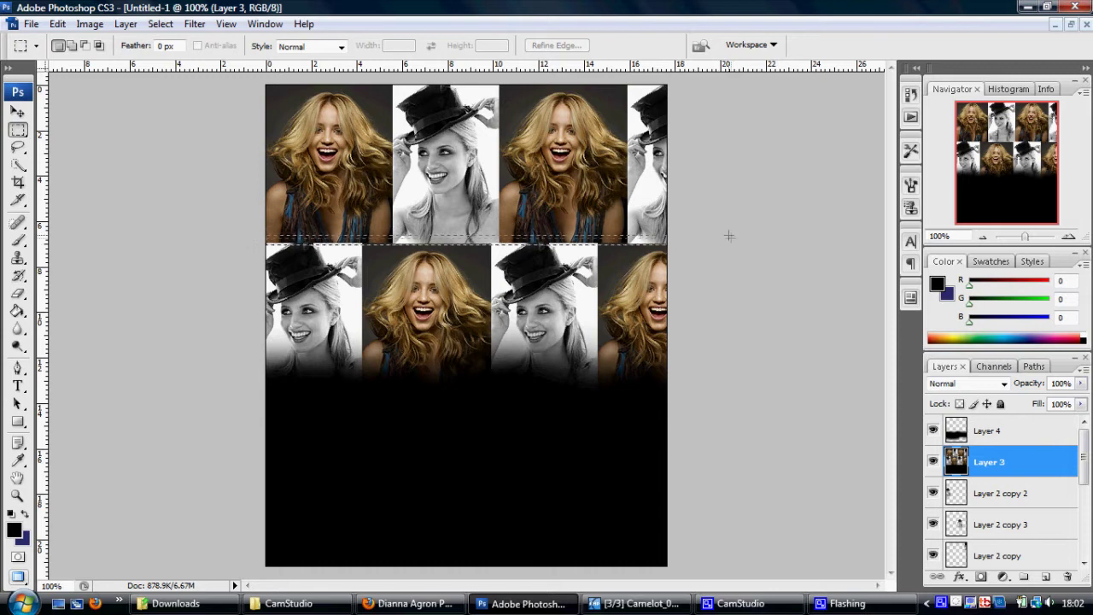
left_click(195, 24)
mouse_move(203, 185)
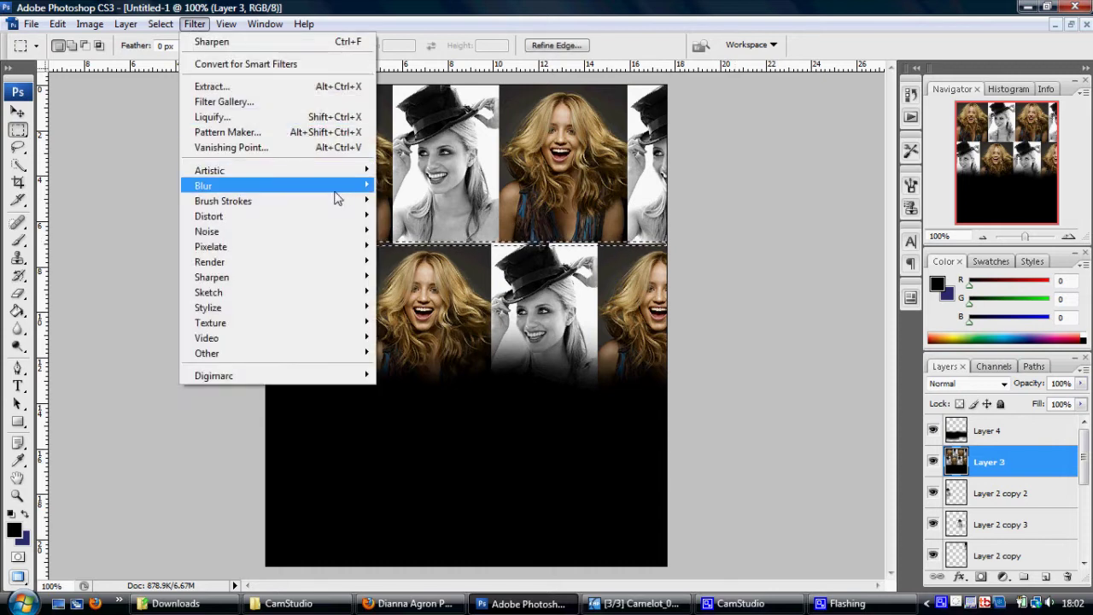
left_click(480, 248)
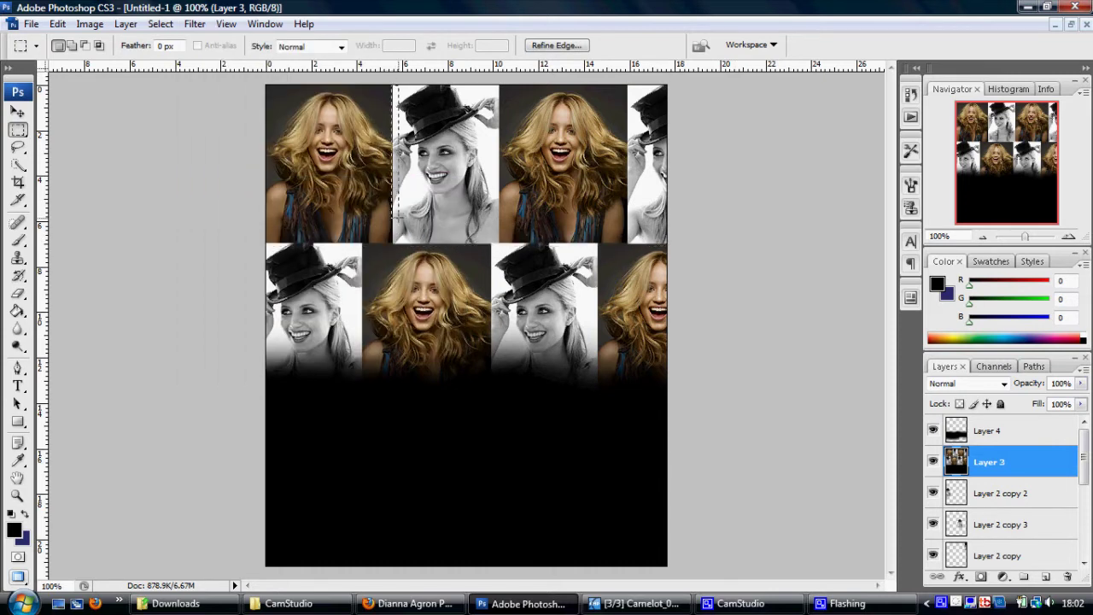
key("ctrl+j")
left_click(504, 237)
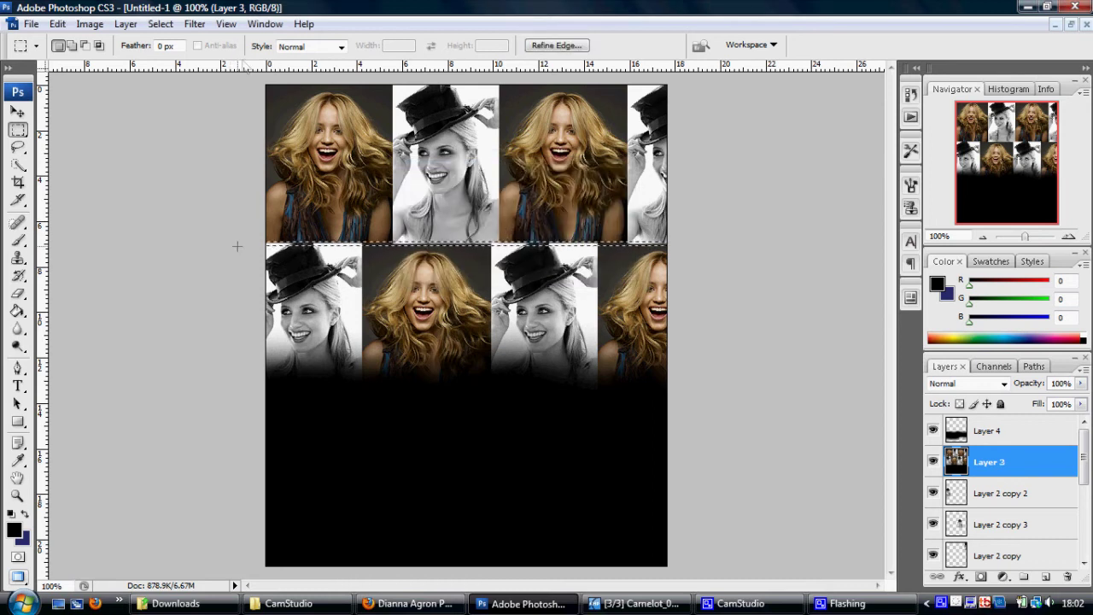
Reapply the blur to the next seam selections.
left_click(195, 24)
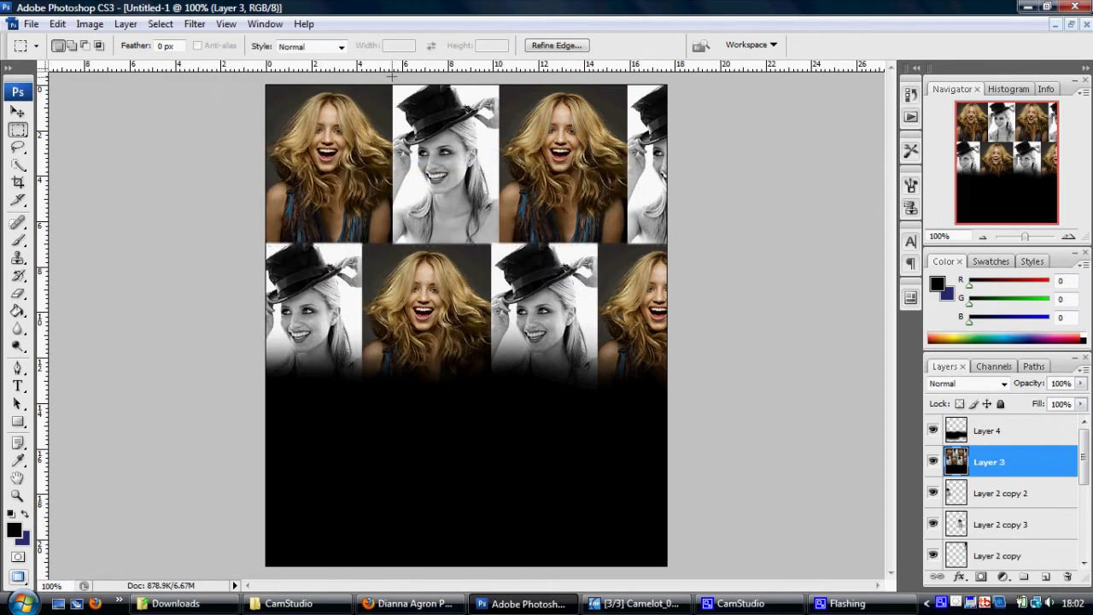
key("alt+t")
key("Escape")
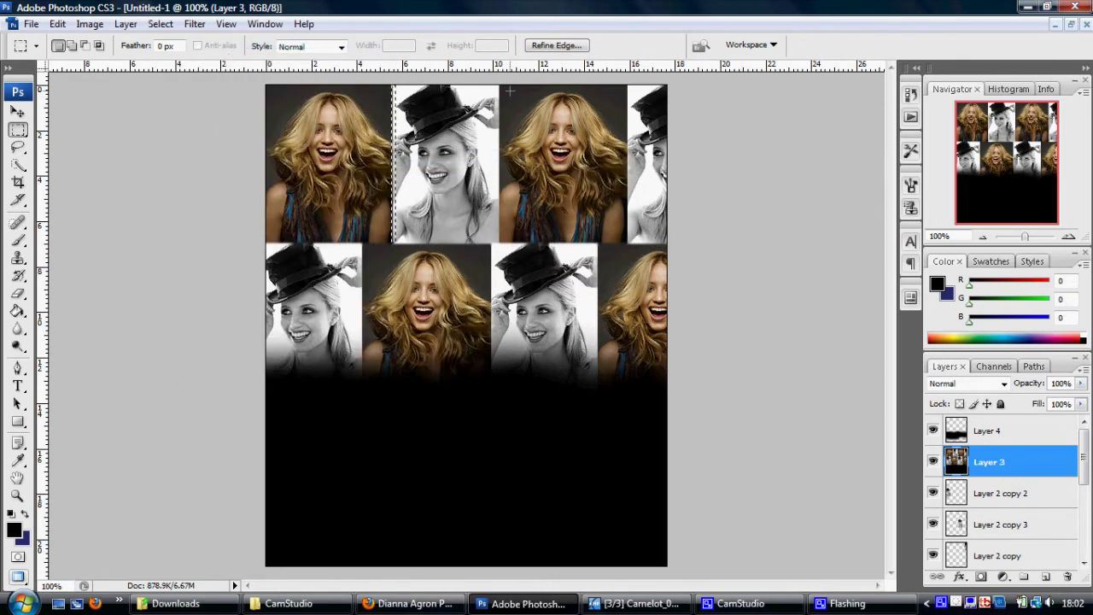
key("alt+t")
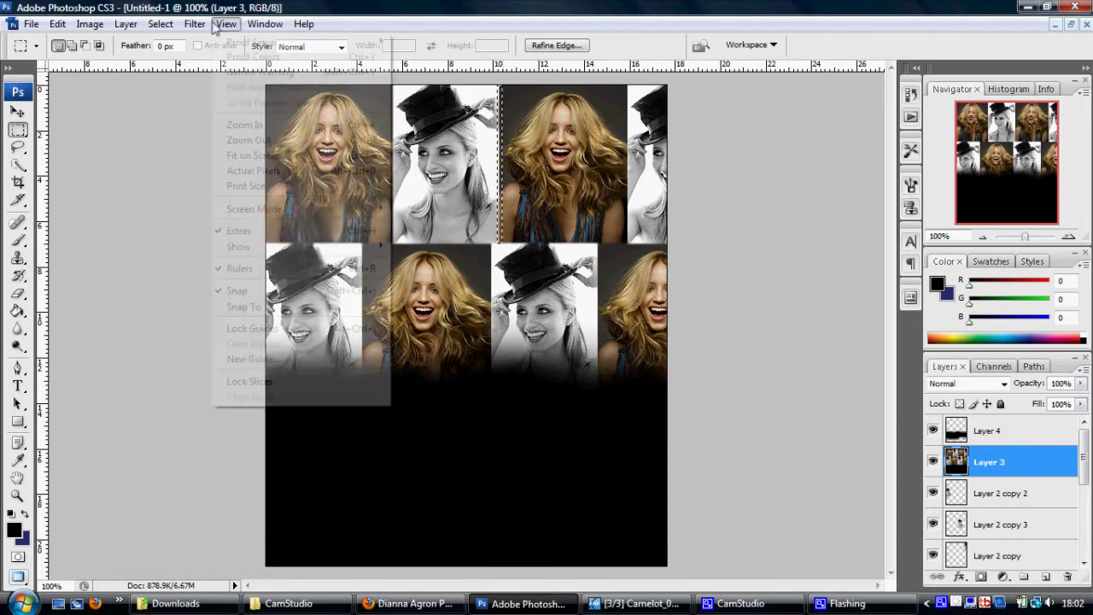
key("Escape")
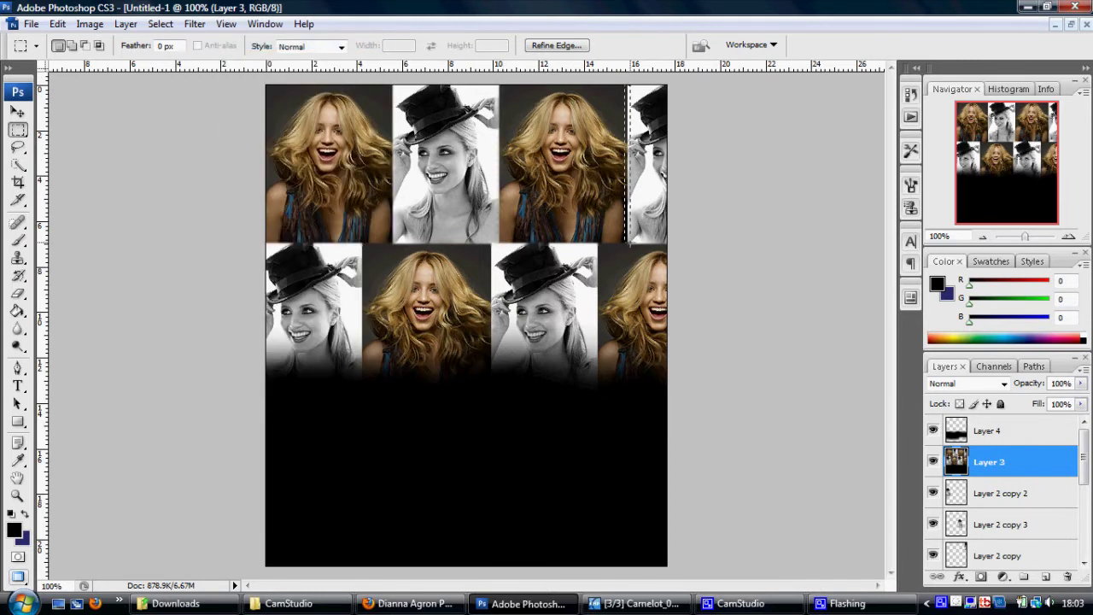
Blur the remaining upper and lower-row seams, then float the document in its own window.
left_click(195, 24)
left_click(216, 41)
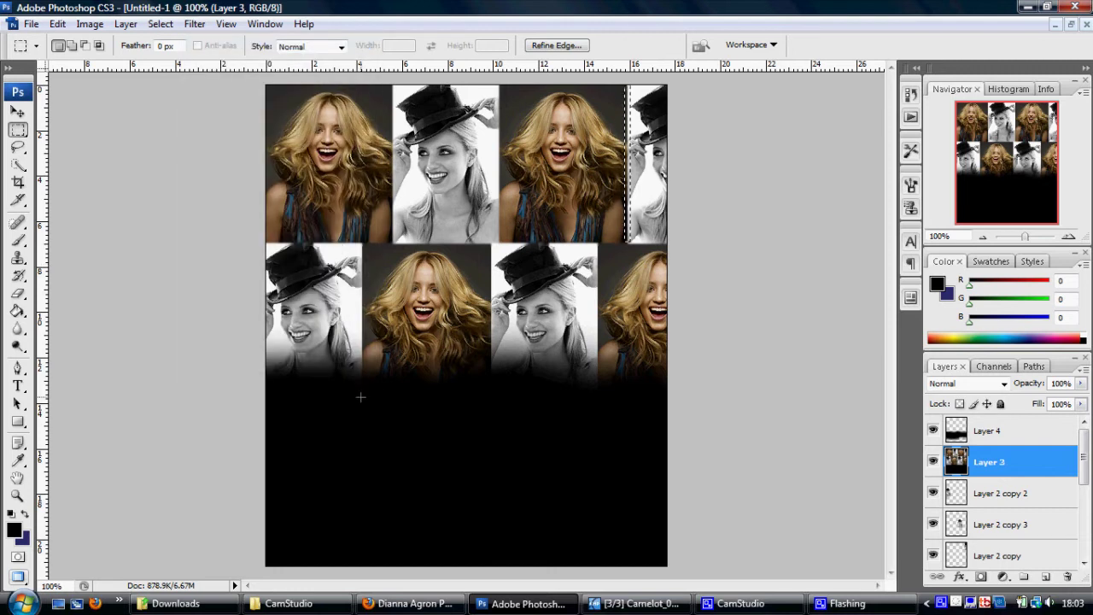
left_click(194, 24)
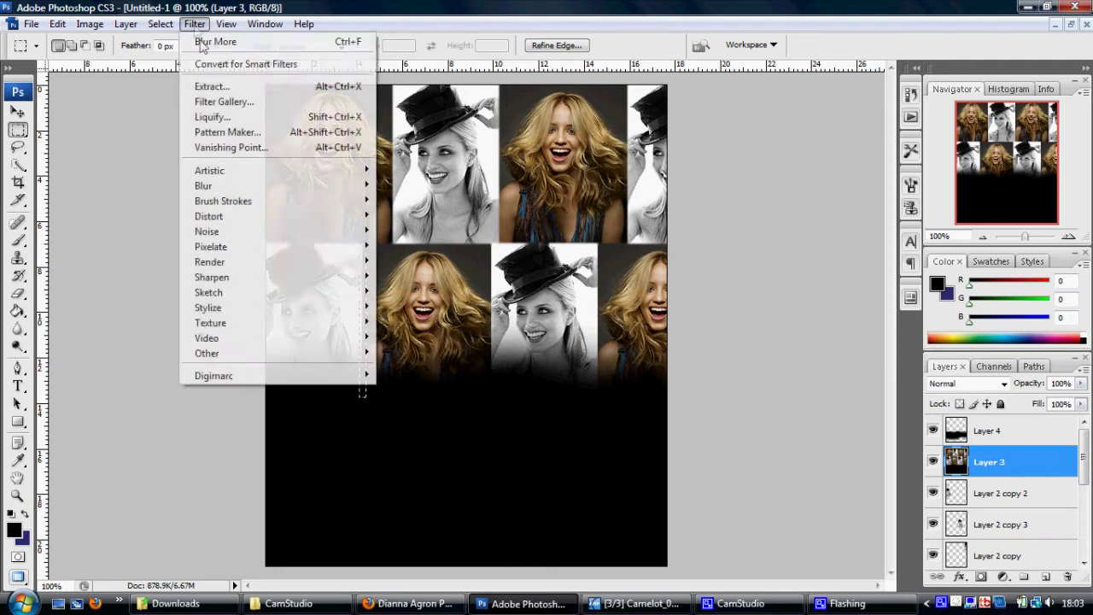
left_click(214, 40)
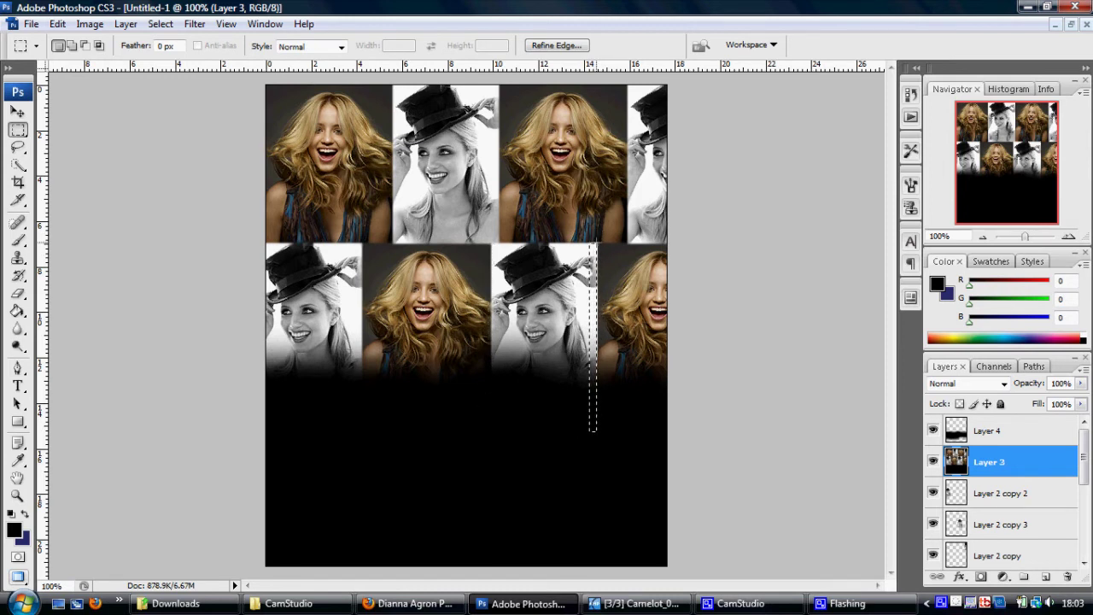
left_click(17, 111)
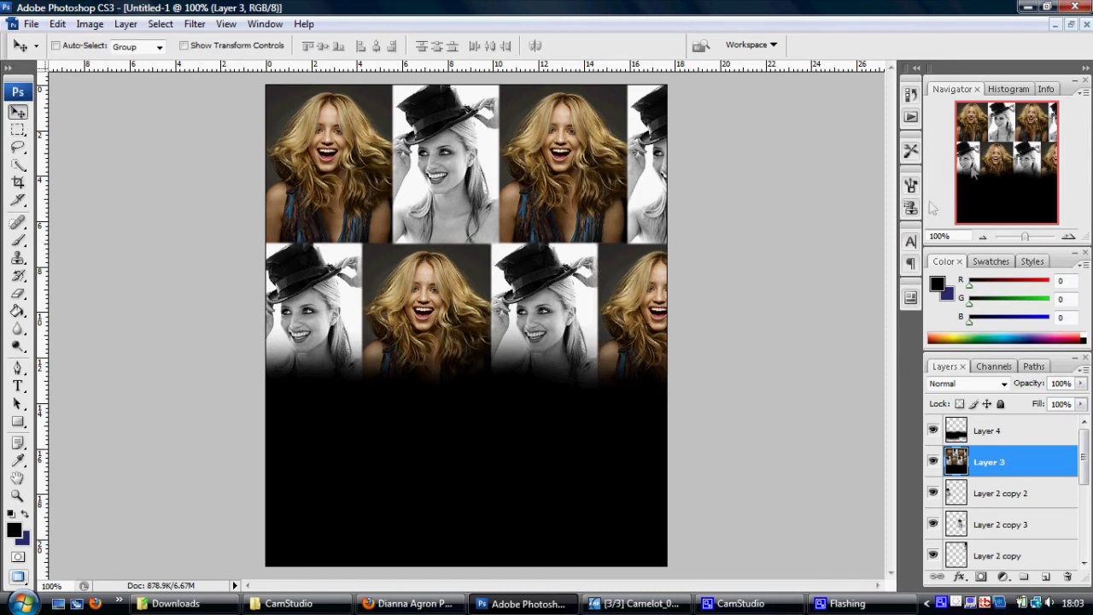
left_click(1070, 24)
Select the fade layer, preview PSD files in the Open dialog, and cancel it.
left_click(1008, 430)
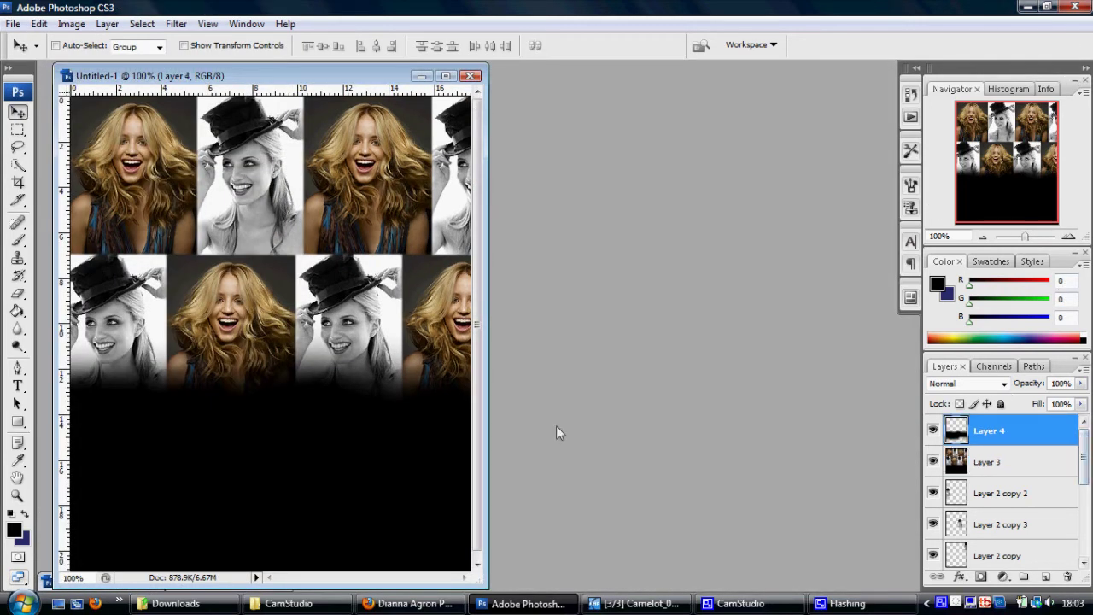
double_click(534, 224)
mouse_move(763, 256)
left_mouse_down()
mouse_move(767, 309)
mouse_move(764, 177)
left_mouse_up()
left_click(433, 291)
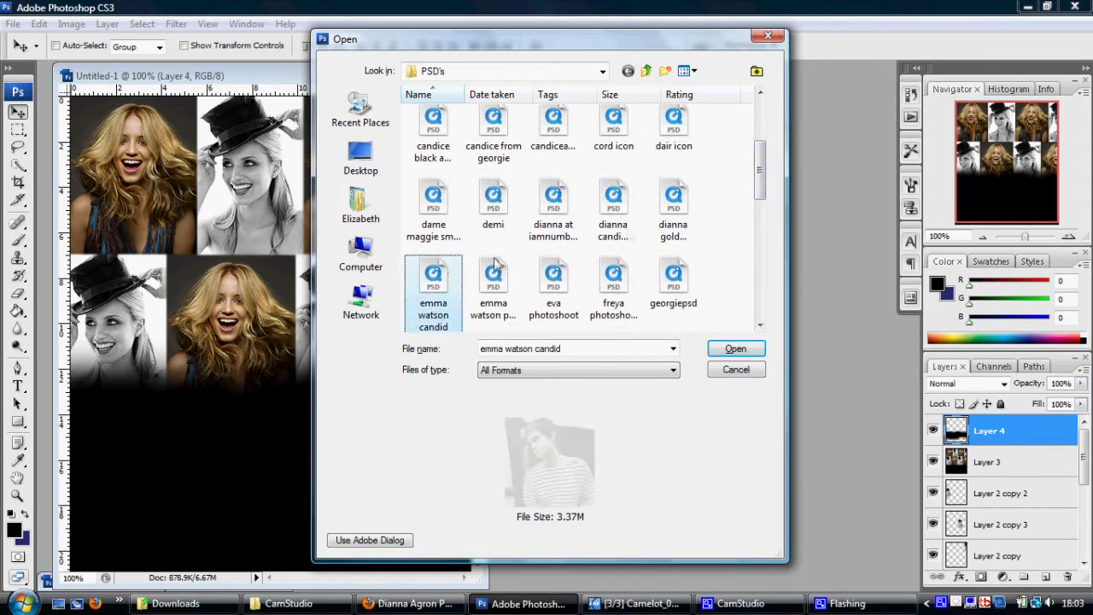
left_click(691, 214)
key("Left")
key("Left")
key("Left")
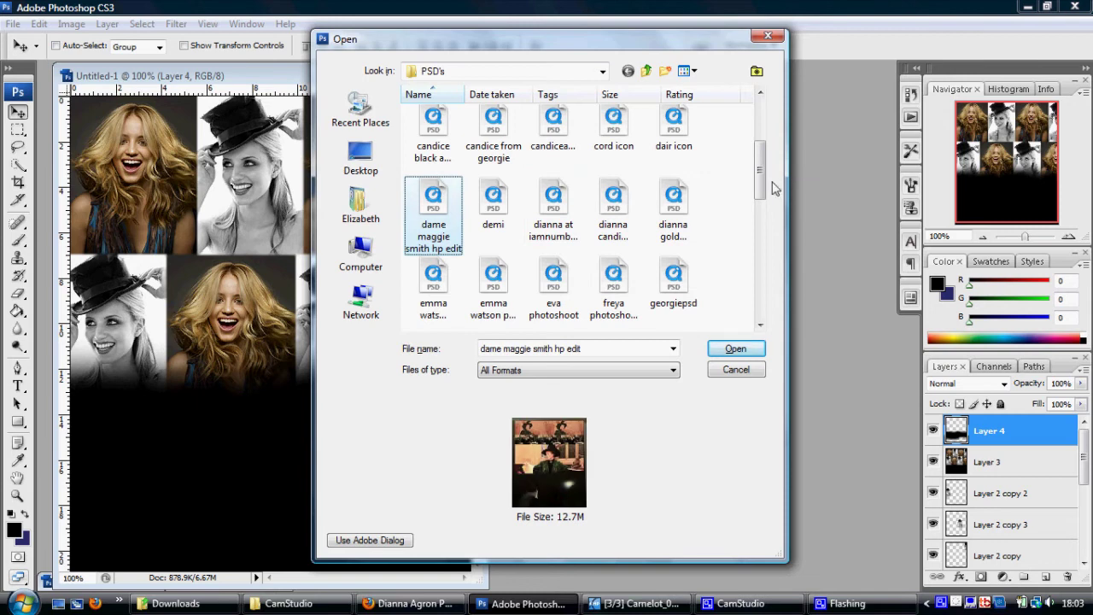
left_click_drag(759, 182, 756, 128)
key("Left")
key("Left")
key("Left")
key("Left")
key("Left")
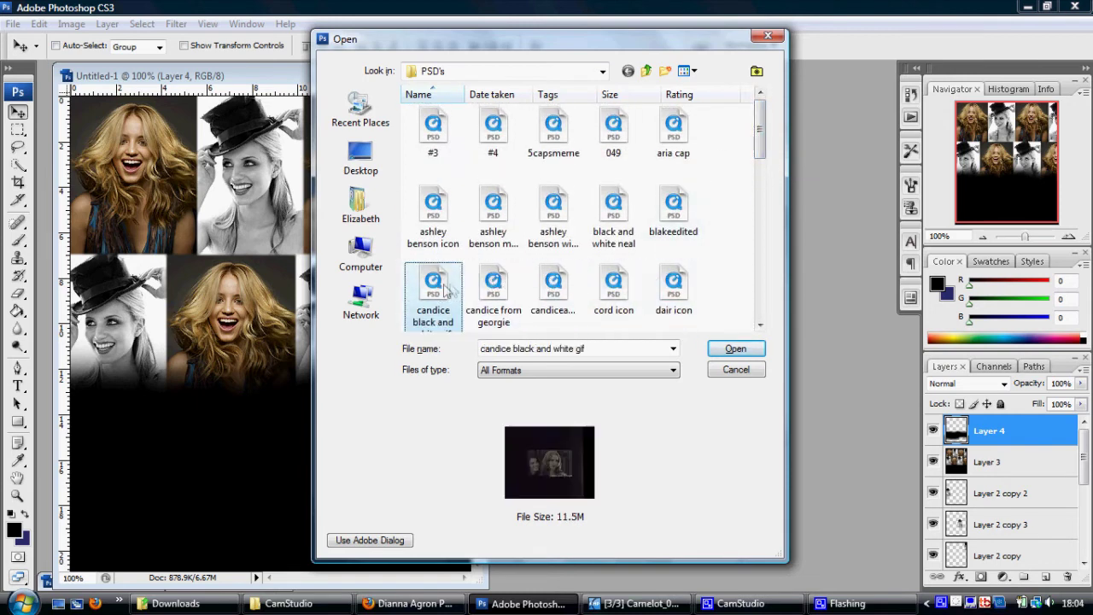
left_click(768, 36)
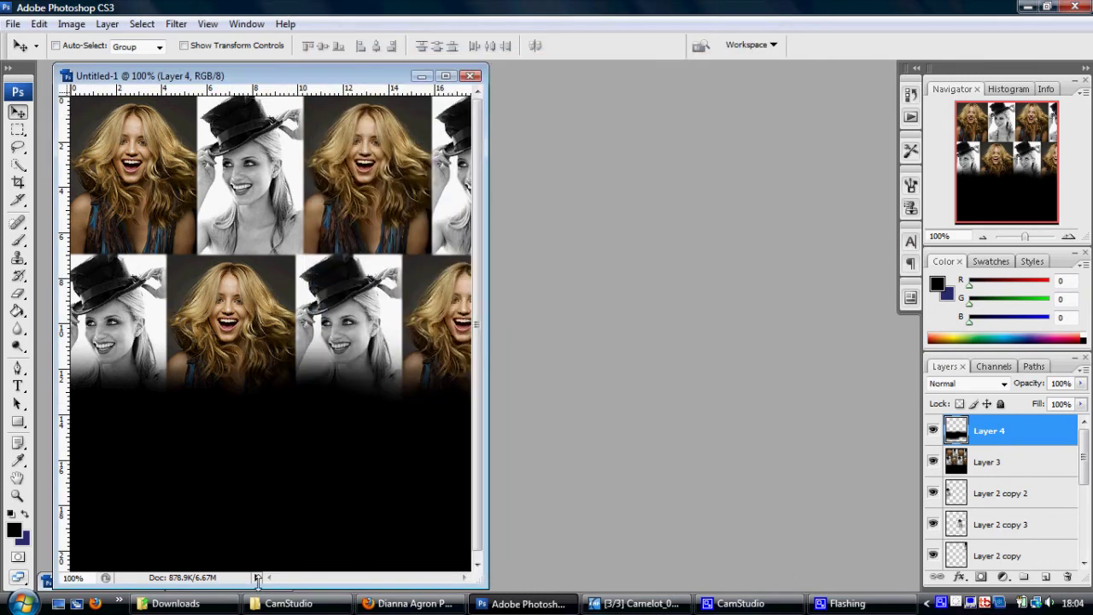
Restore the candice from georgie.psd window and place it beside the collage.
left_click_drag(257, 589, 258, 554)
double_click(192, 582)
mouse_move(309, 77)
left_mouse_down()
mouse_move(654, 104)
mouse_move(738, 76)
left_mouse_up()
Drag the colouring layers from candice from georgie.psd onto the collage.
left_click_drag(1086, 437, 1085, 500)
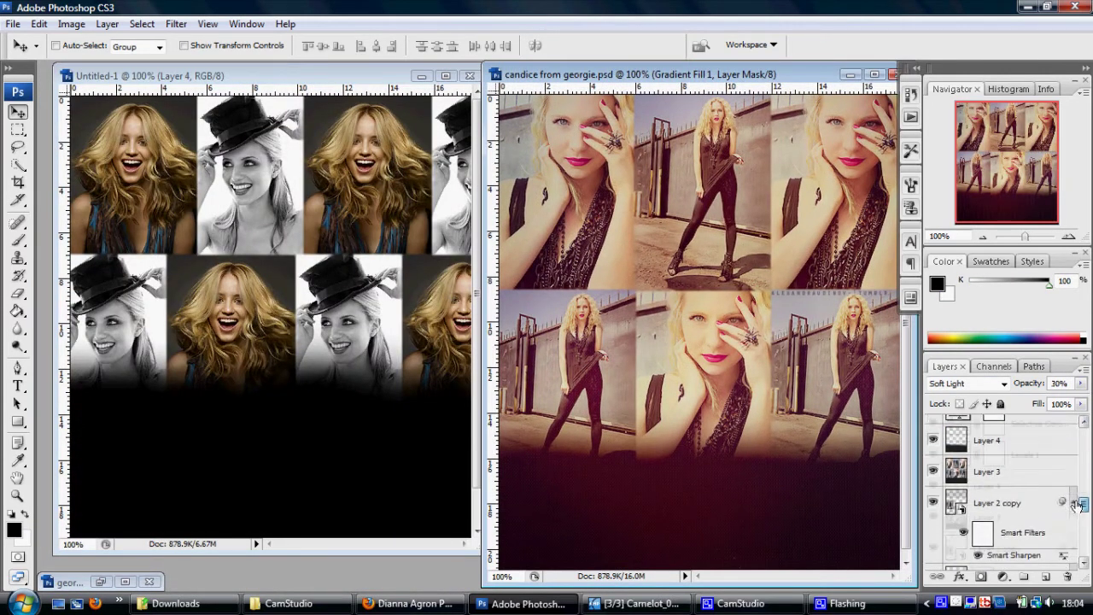
left_click(1036, 432)
left_click(1027, 462, "shift")
left_click_drag(1027, 462, 346, 369)
Maximize the collage and fit the copied colouring layers with Free Transform.
left_click(445, 75)
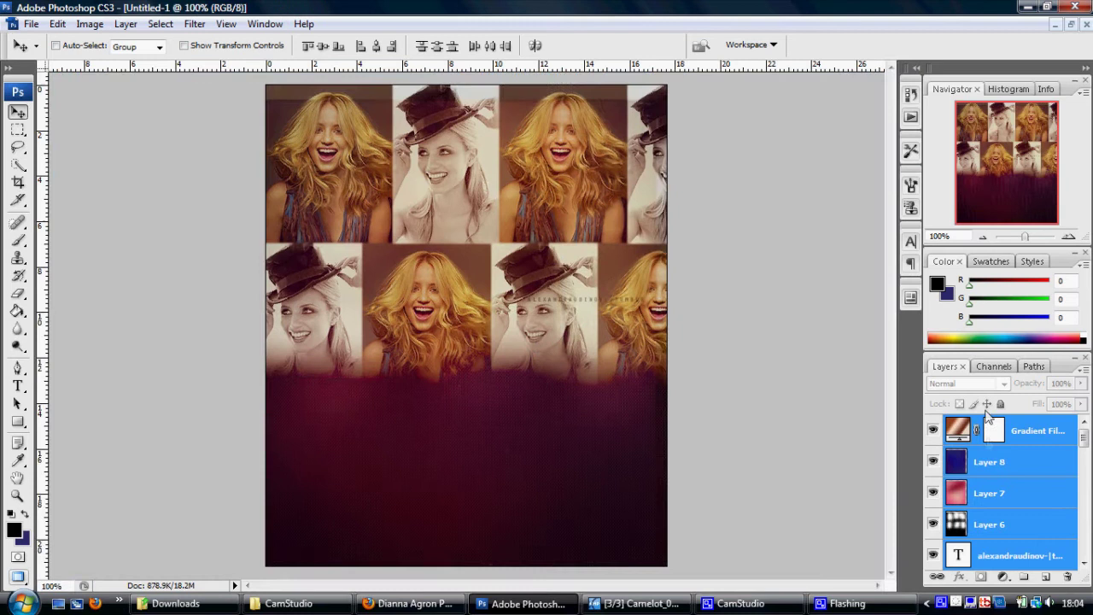
left_click(991, 462)
left_click(1004, 531, "shift")
key("ctrl+t")
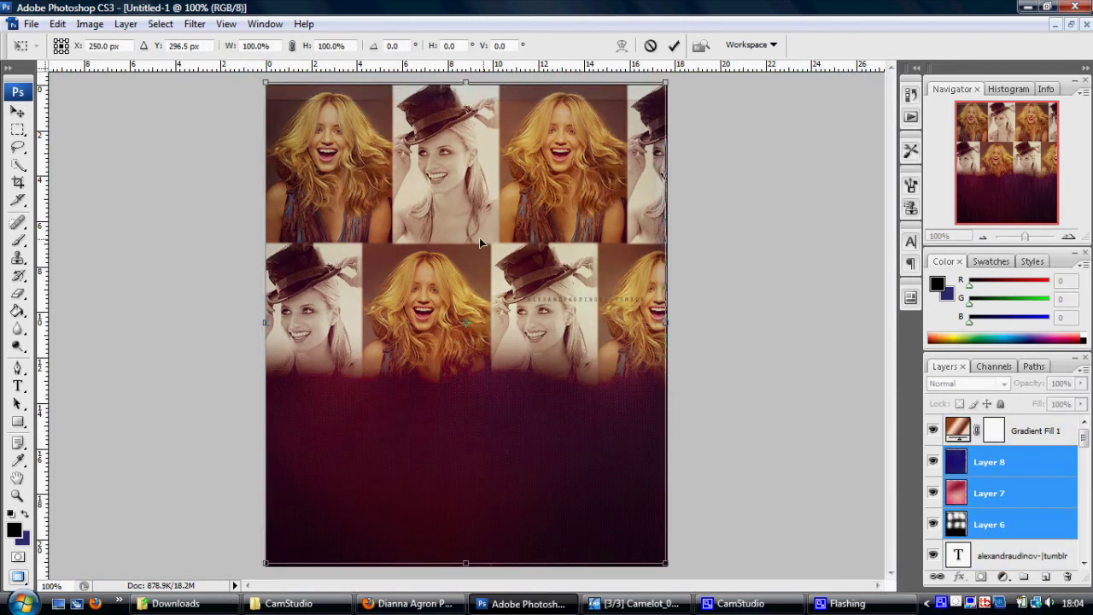
key("Return")
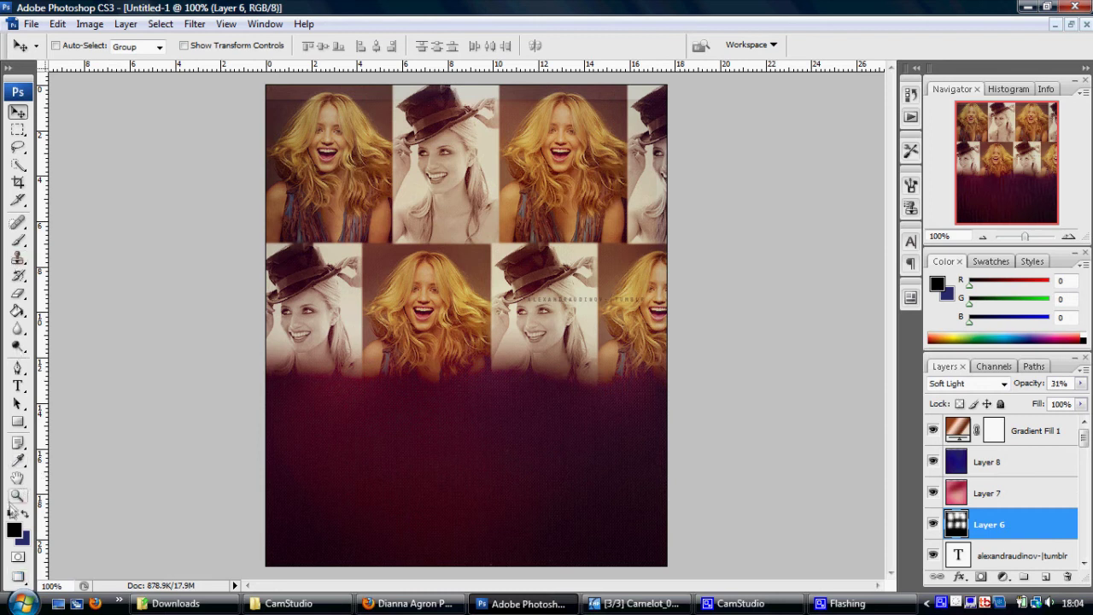
Switch to the Brush tool with white as the foreground colour.
key("b")
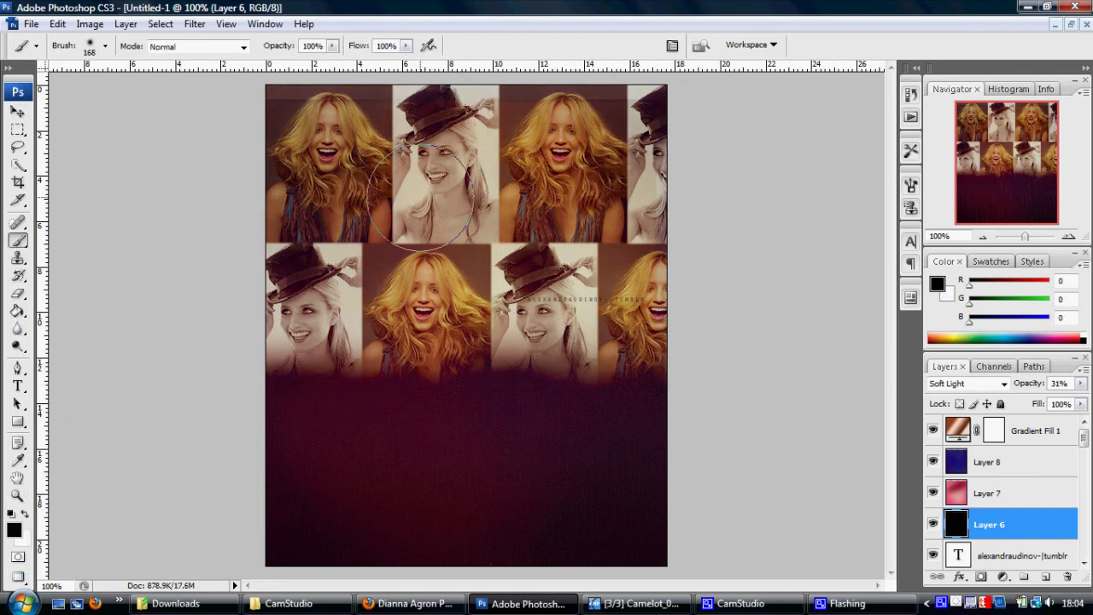
key("x")
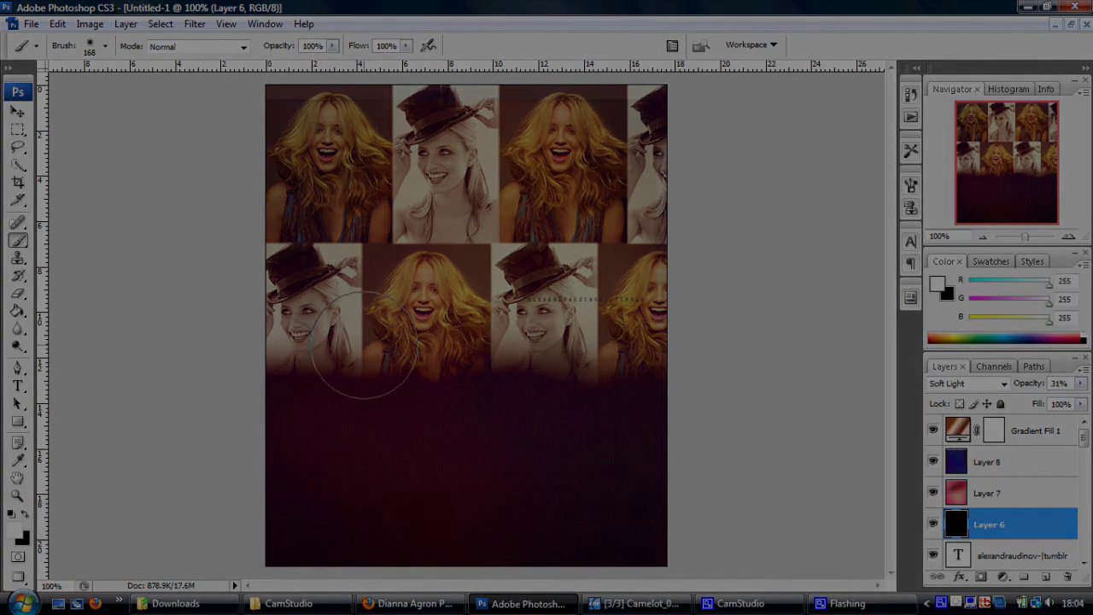